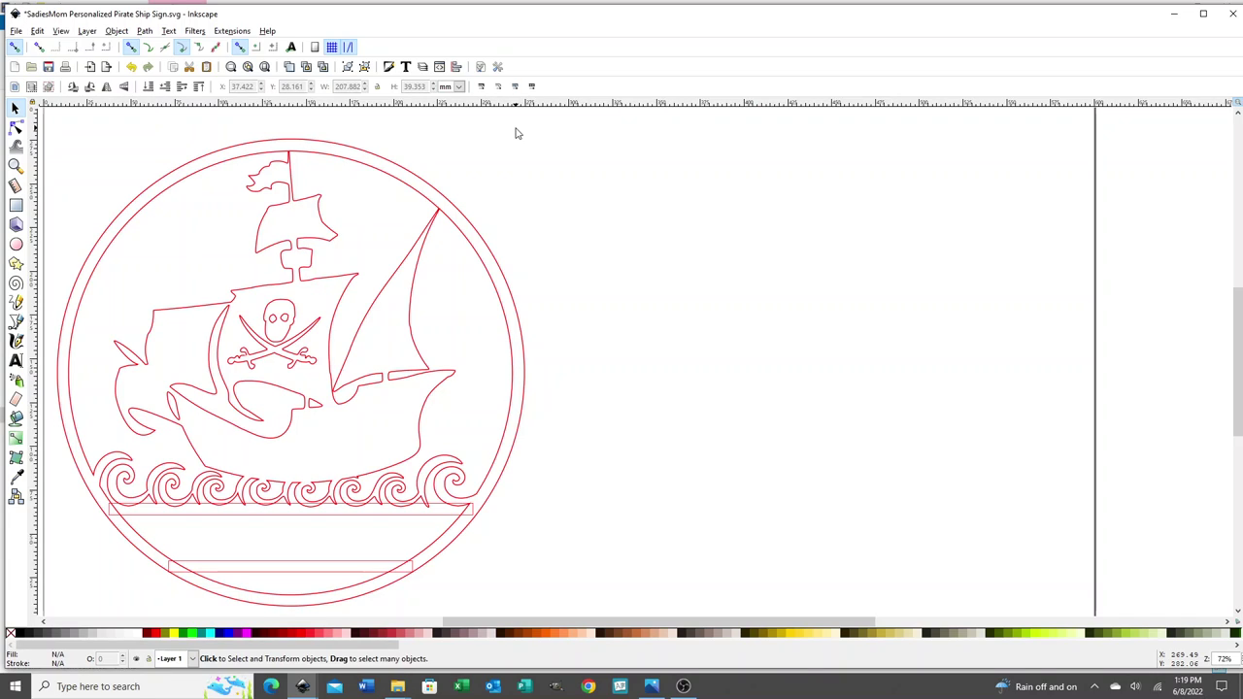
- Duplicate the pirate sign group together with its upper and lower banner bars
{"action": "left_click", "coordinate": [210, 173]}
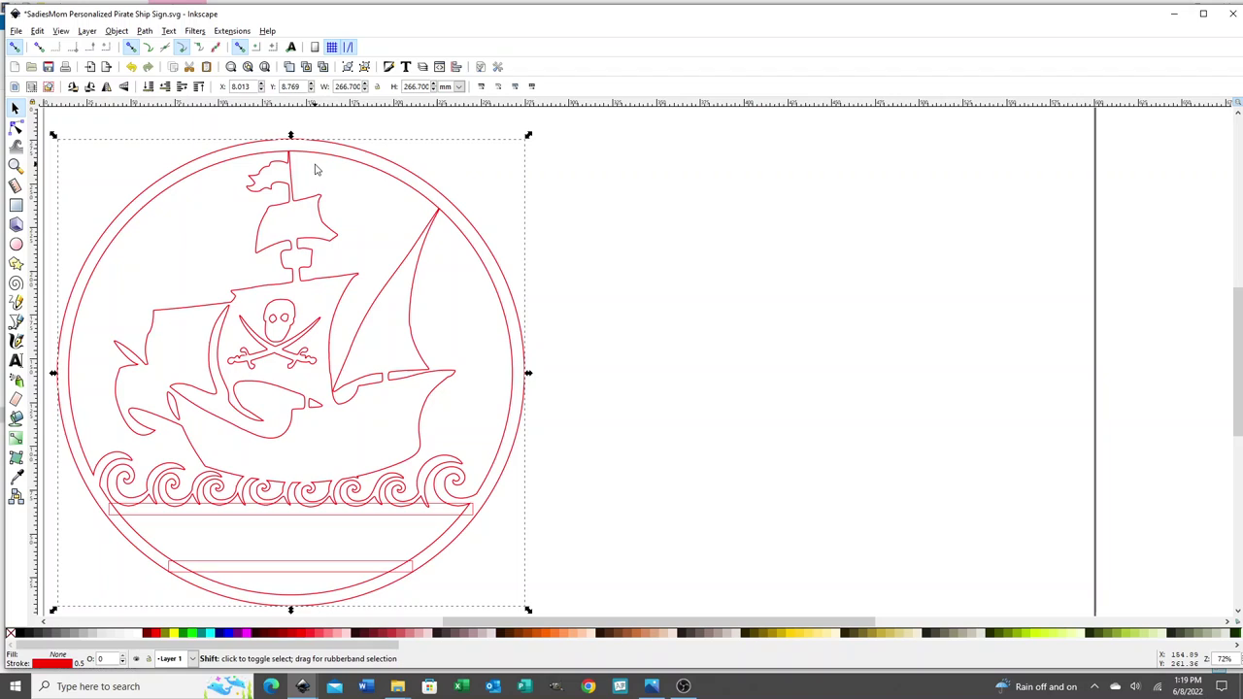
{"action": "left_click", "coordinate": [367, 522], "text": "shift"}
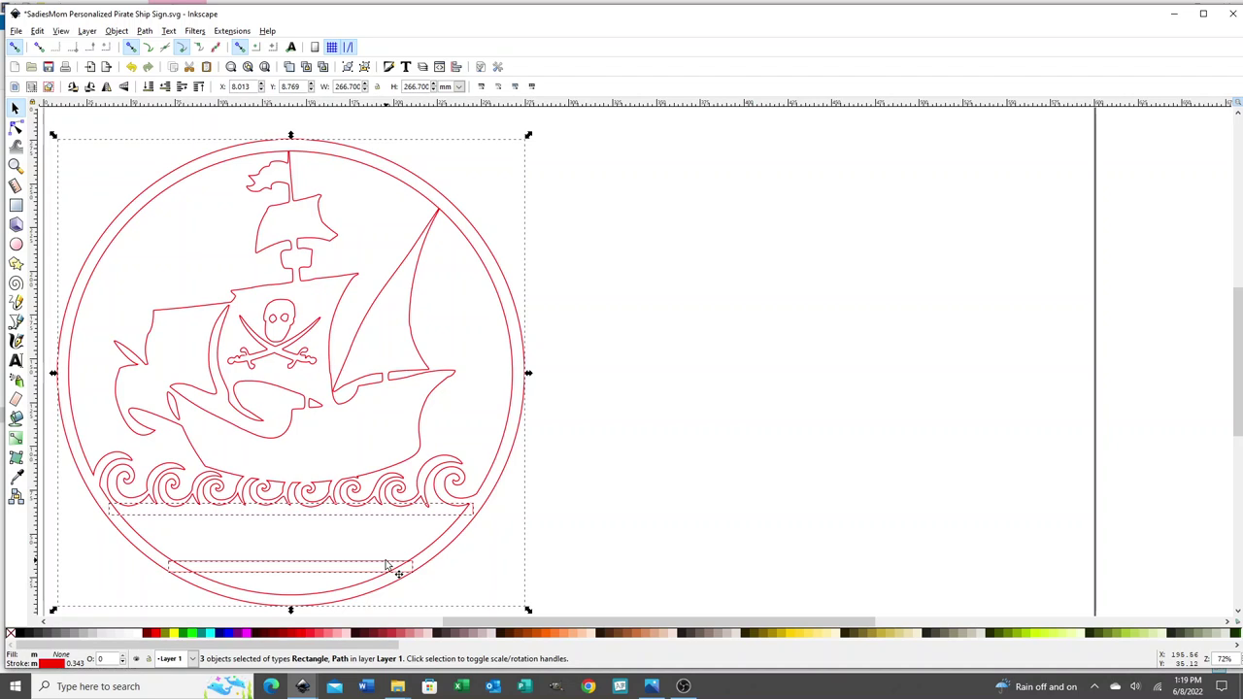
{"action": "right_click", "coordinate": [387, 565]}
{"action": "left_click", "coordinate": [417, 380]}
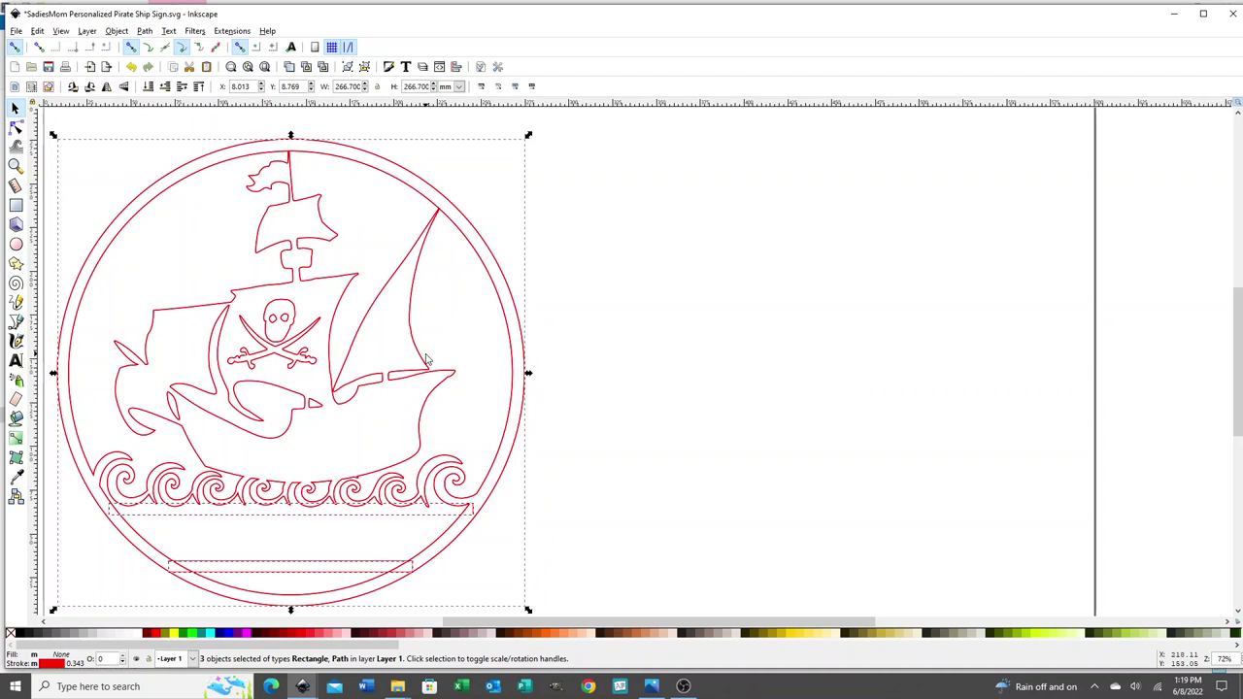
- Move the duplicated sign and its two banner bars to the right of the original
{"action": "left_click_drag", "start_coordinate": [425, 357], "coordinate": [583, 349]}
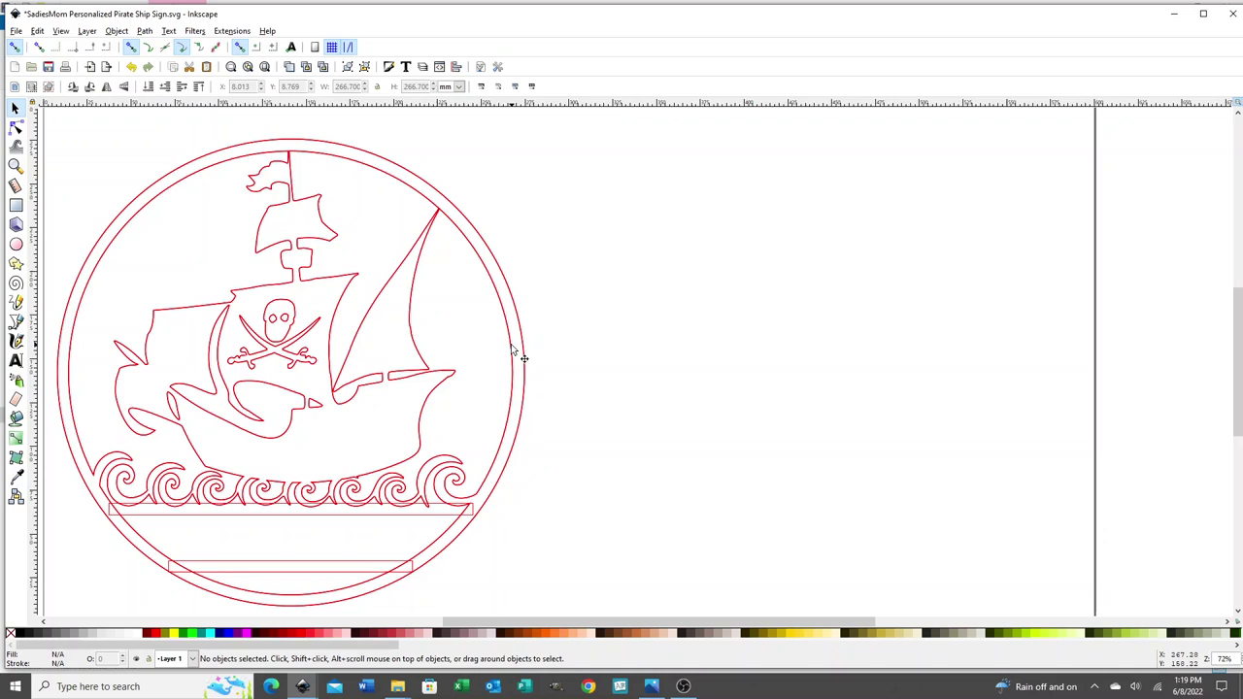
{"action": "left_click", "coordinate": [512, 347]}
{"action": "left_click", "coordinate": [436, 514], "text": "shift"}
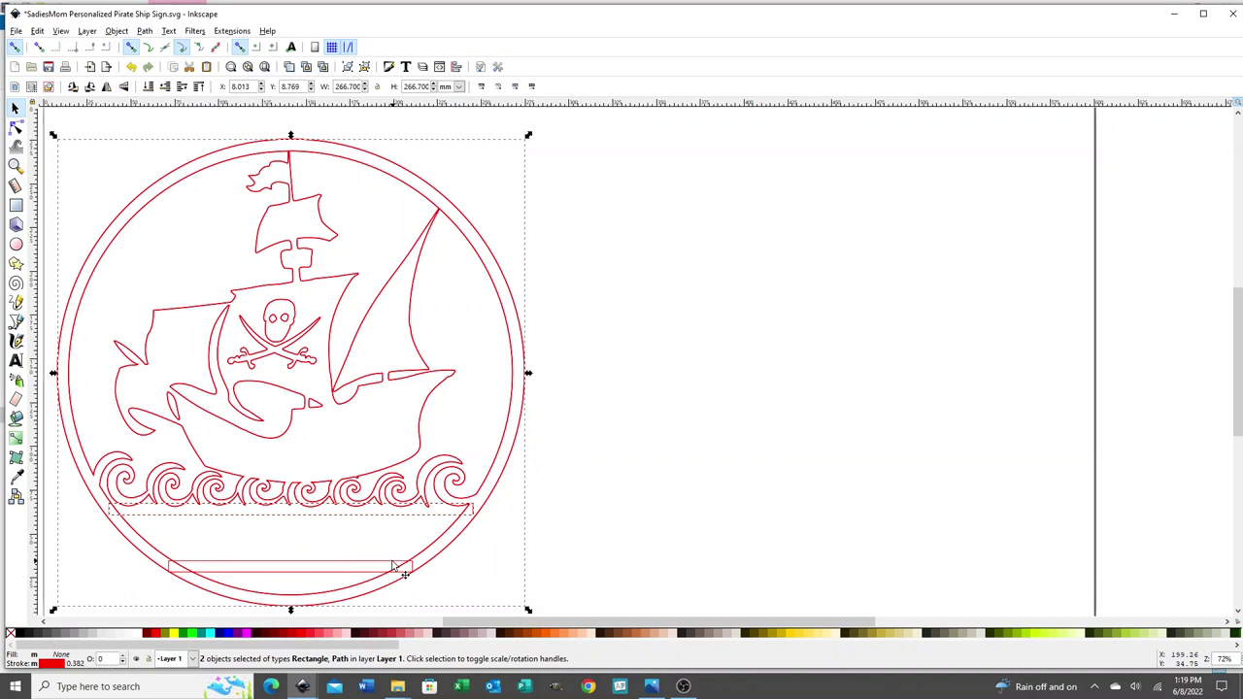
{"action": "left_click", "coordinate": [394, 566], "text": "shift"}
{"action": "left_click_drag", "start_coordinate": [493, 493], "coordinate": [981, 482]}
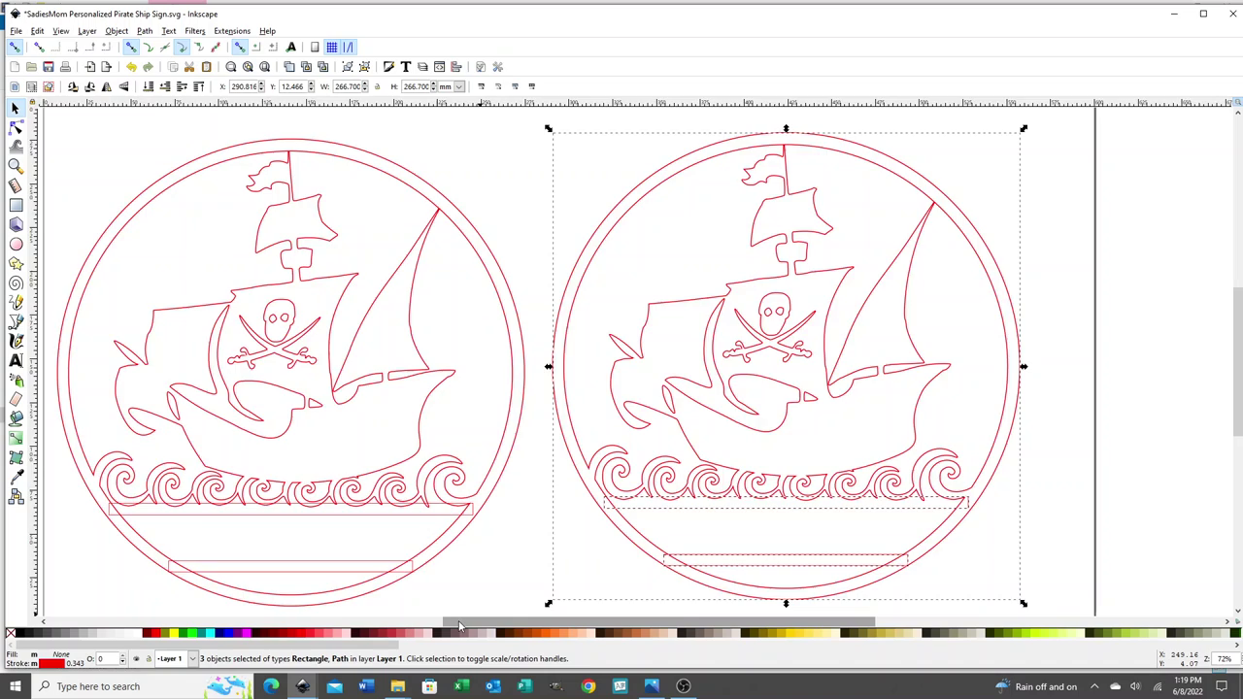
{"action": "left_click_drag", "start_coordinate": [460, 625], "coordinate": [598, 626]}
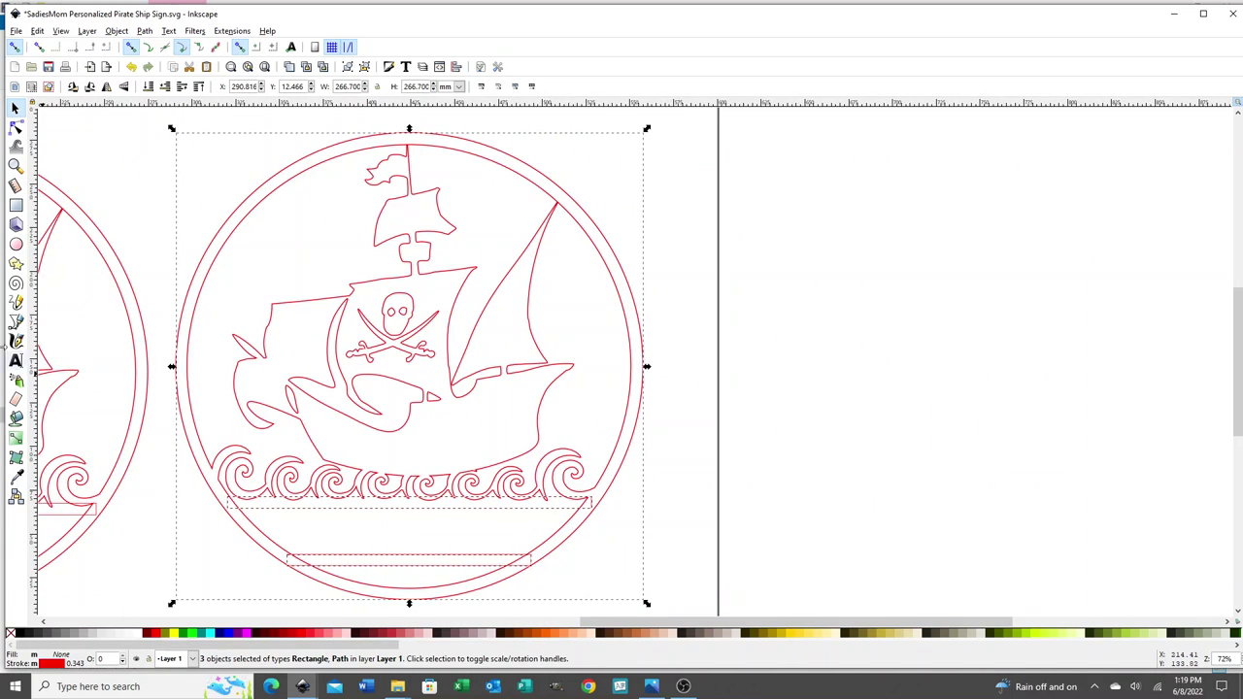
- Create a text object reading TOBY beside the page
{"action": "left_click", "coordinate": [18, 361]}
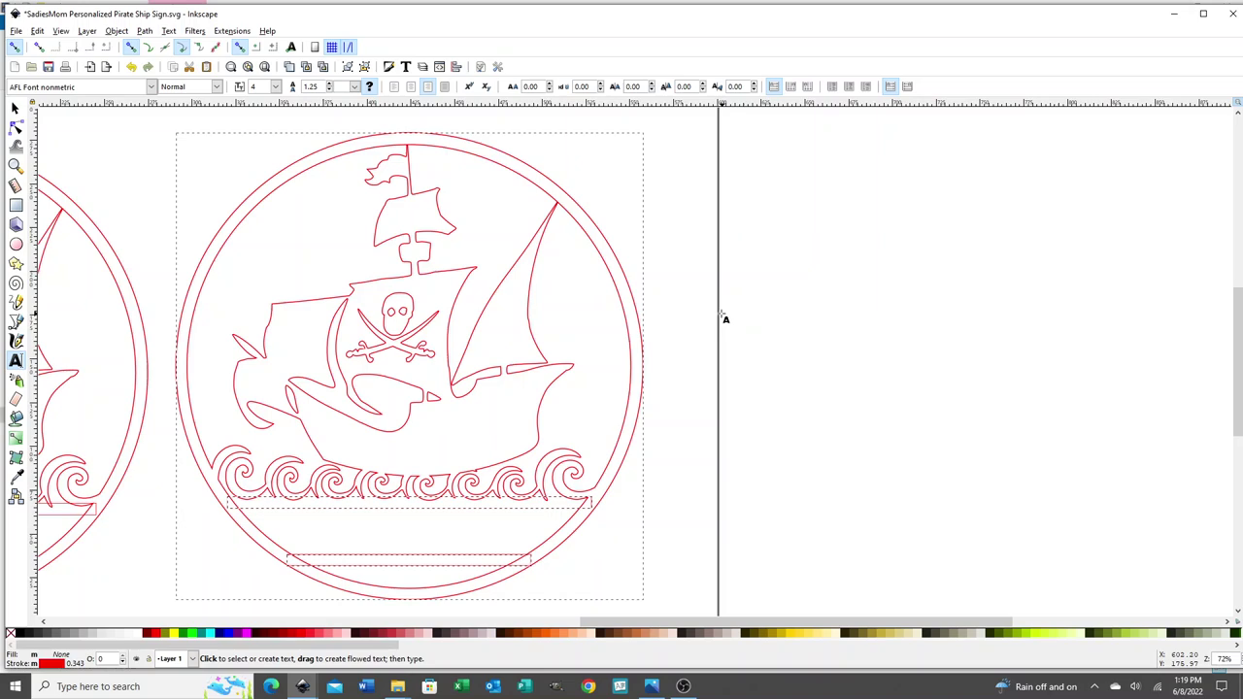
{"action": "left_click", "coordinate": [753, 311]}
{"action": "type", "text": "TOBY"}
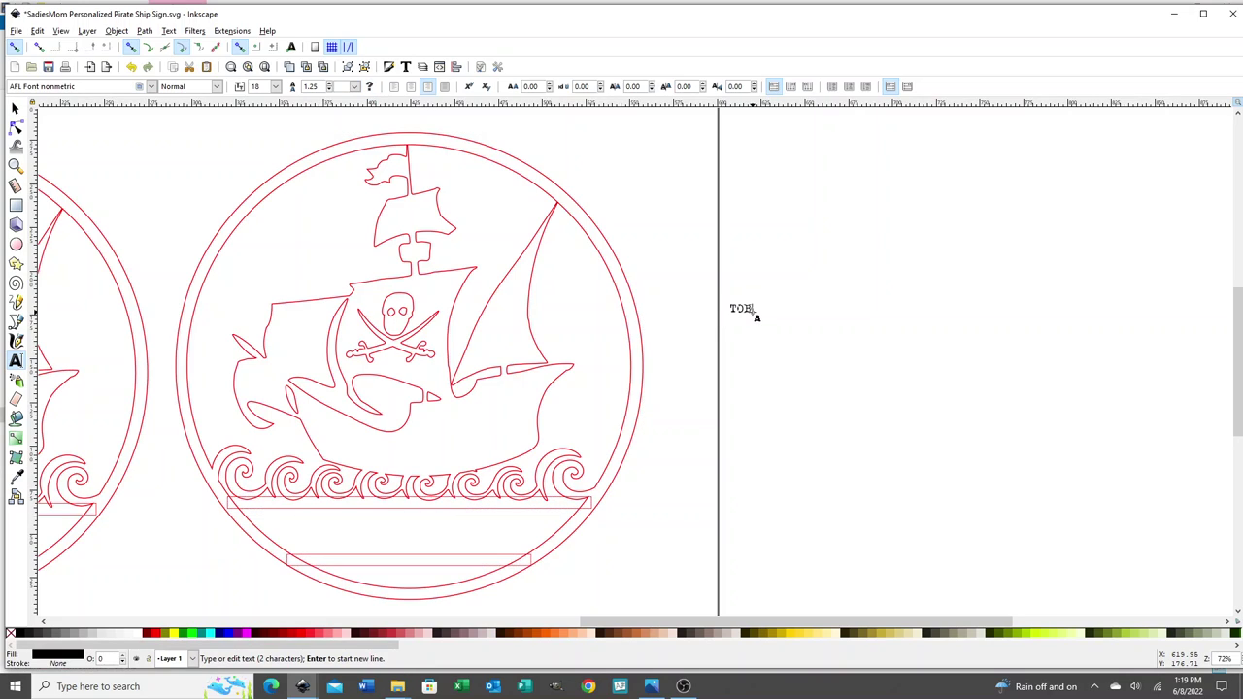
- Set the TOBY text's font to Times New Roman at size 18
{"action": "left_click", "coordinate": [405, 67]}
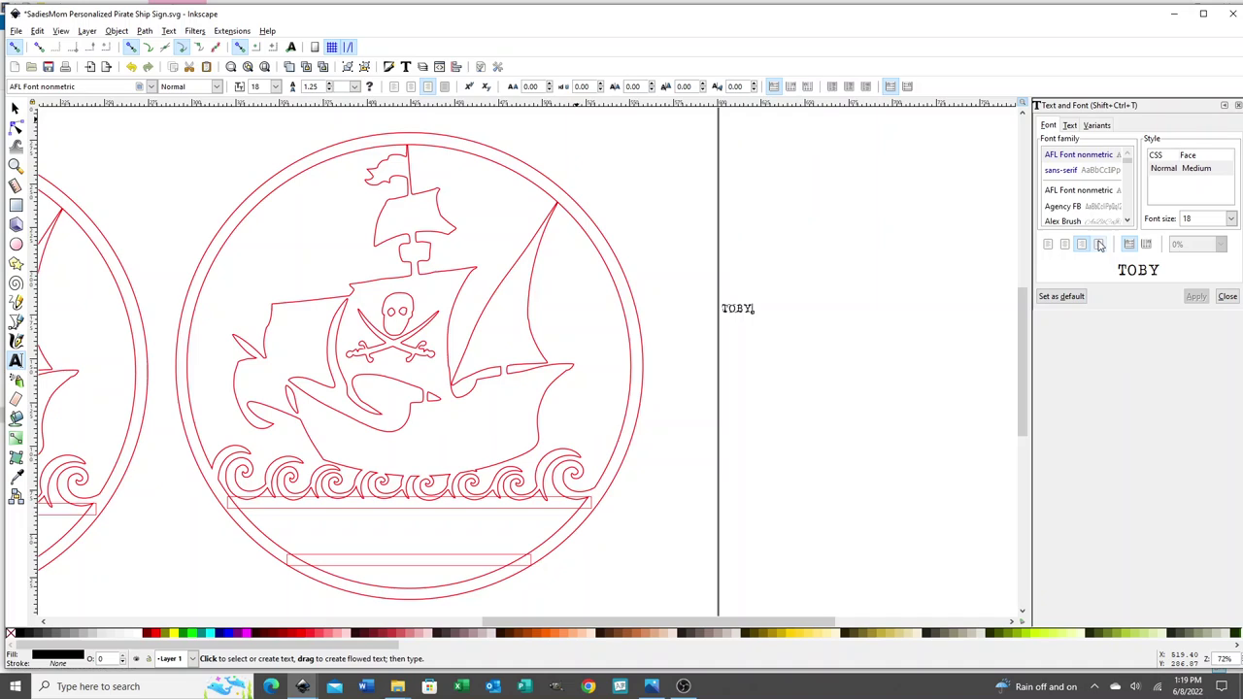
{"action": "left_click", "coordinate": [1091, 210]}
{"action": "type", "text": "times"}
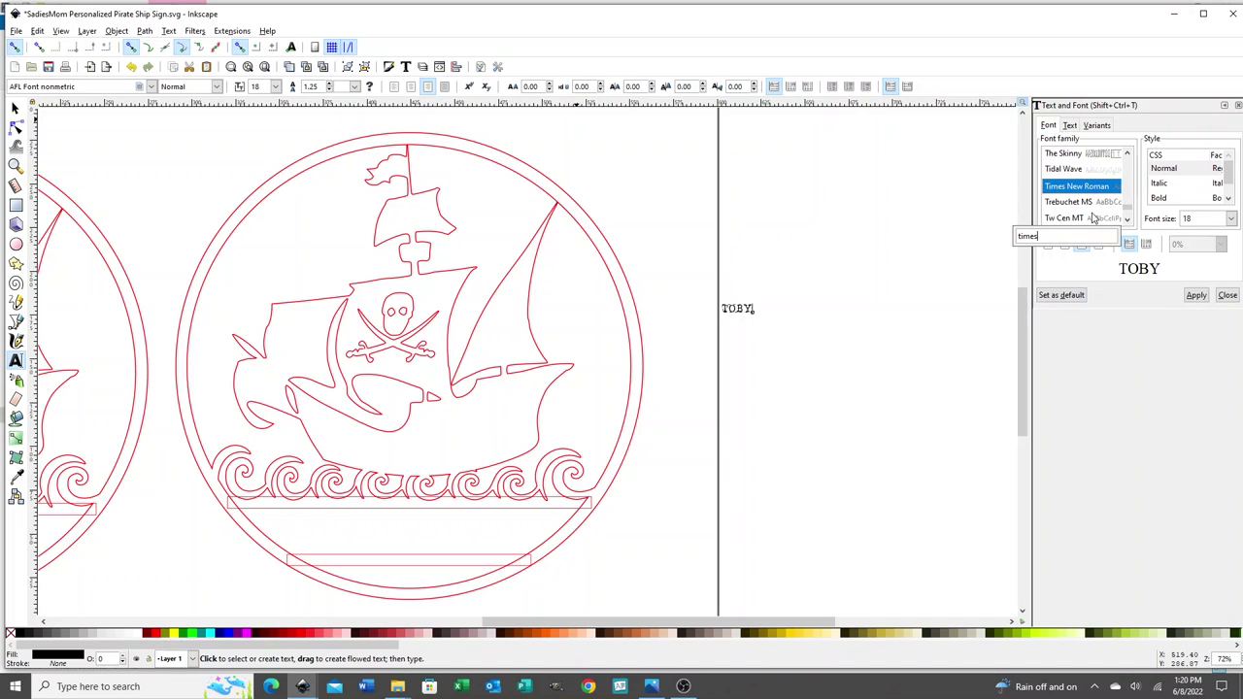
{"action": "left_click", "coordinate": [1199, 298]}
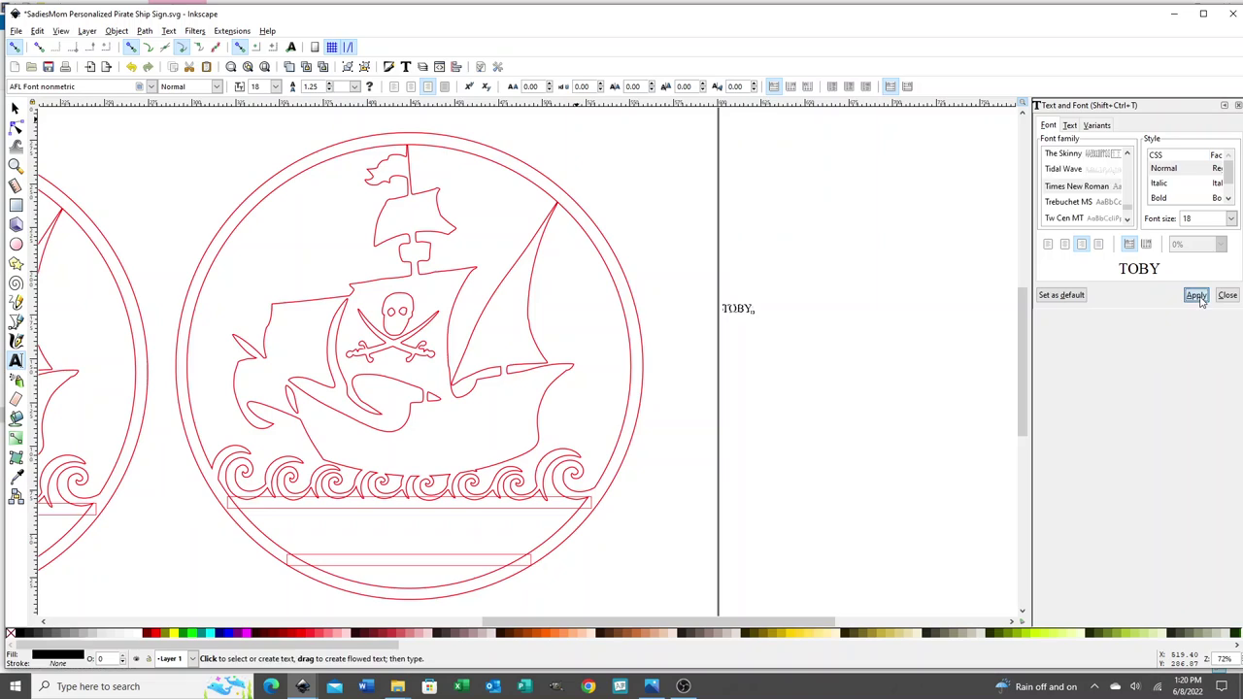
- Enlarge TOBY to 131.39 pt and centre it on the copied sign's lower banner bar
{"action": "left_click", "coordinate": [16, 110]}
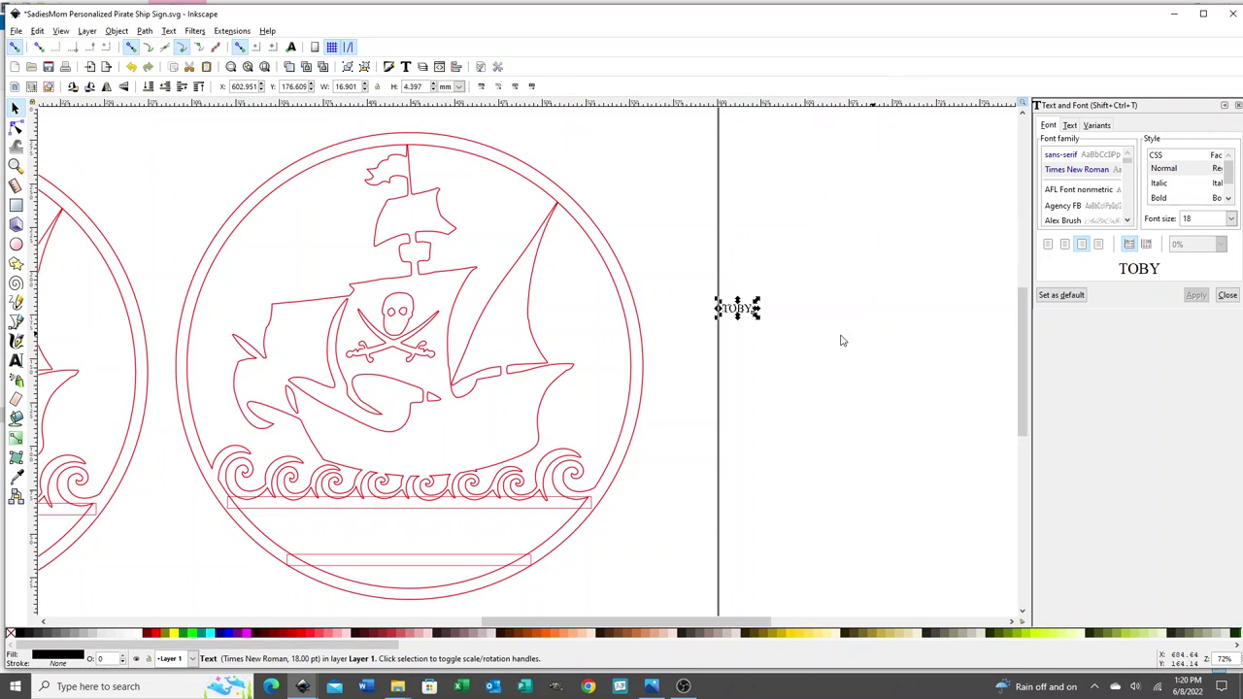
{"action": "left_click_drag", "start_coordinate": [762, 322], "coordinate": [877, 417]}
{"action": "left_click", "coordinate": [806, 330]}
{"action": "left_click_drag", "start_coordinate": [805, 330], "coordinate": [411, 547]}
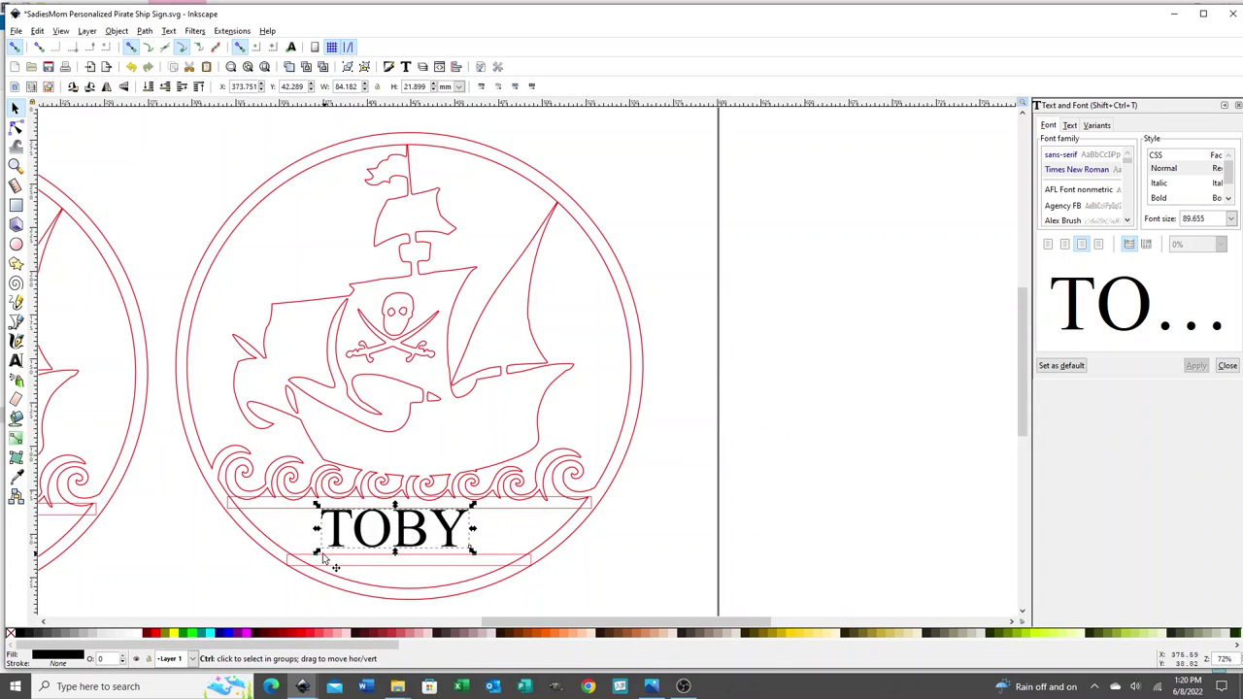
{"action": "left_click_drag", "start_coordinate": [315, 555], "coordinate": [272, 577]}
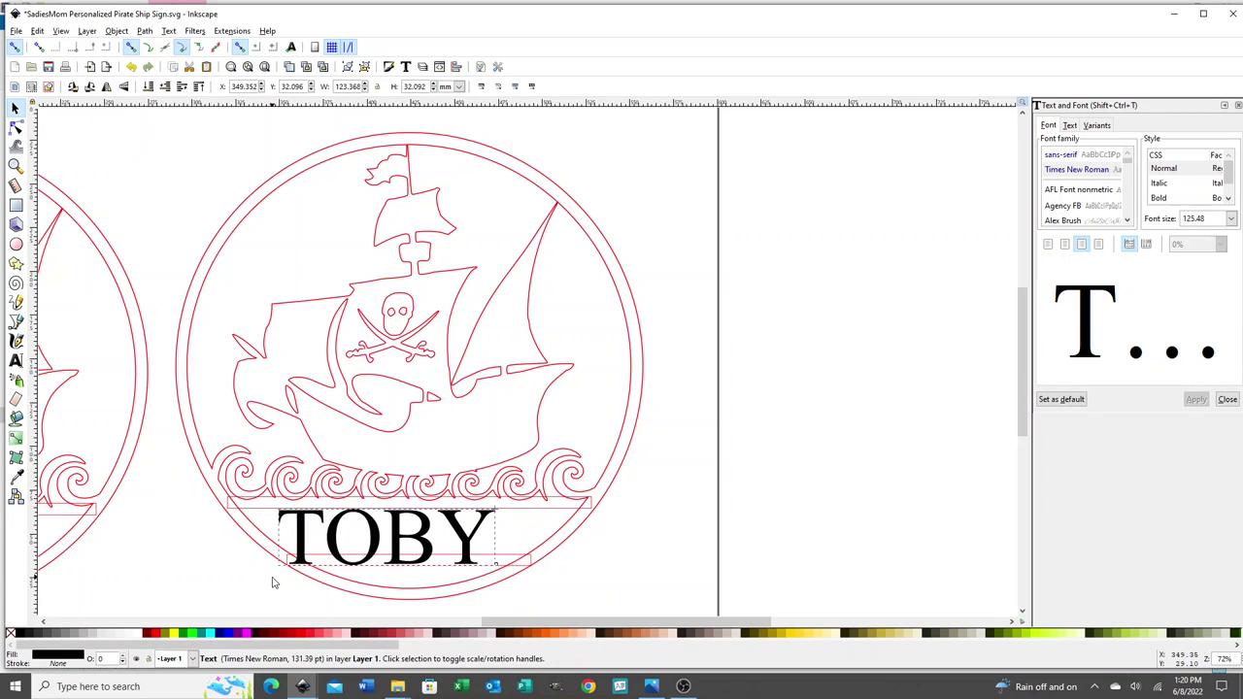
{"action": "left_click_drag", "start_coordinate": [344, 538], "coordinate": [362, 533]}
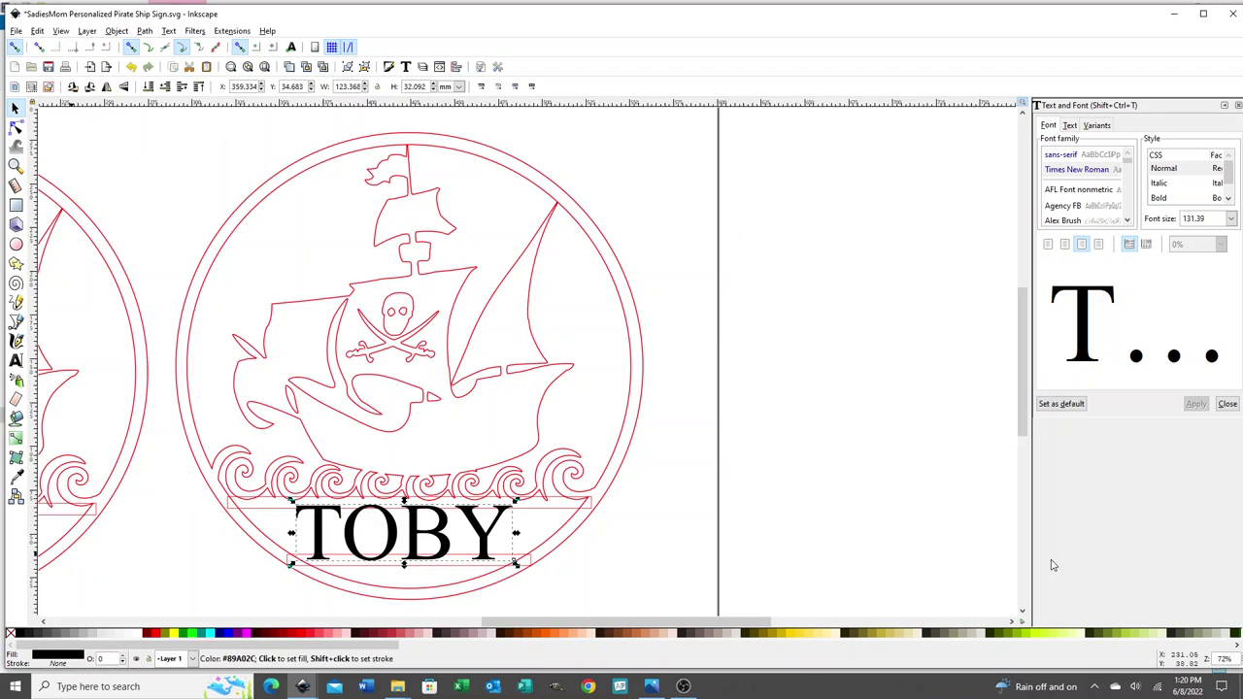
- Convert the TOBY text to paths and ungroup it into 4 separate letters
{"action": "left_click", "coordinate": [147, 32]}
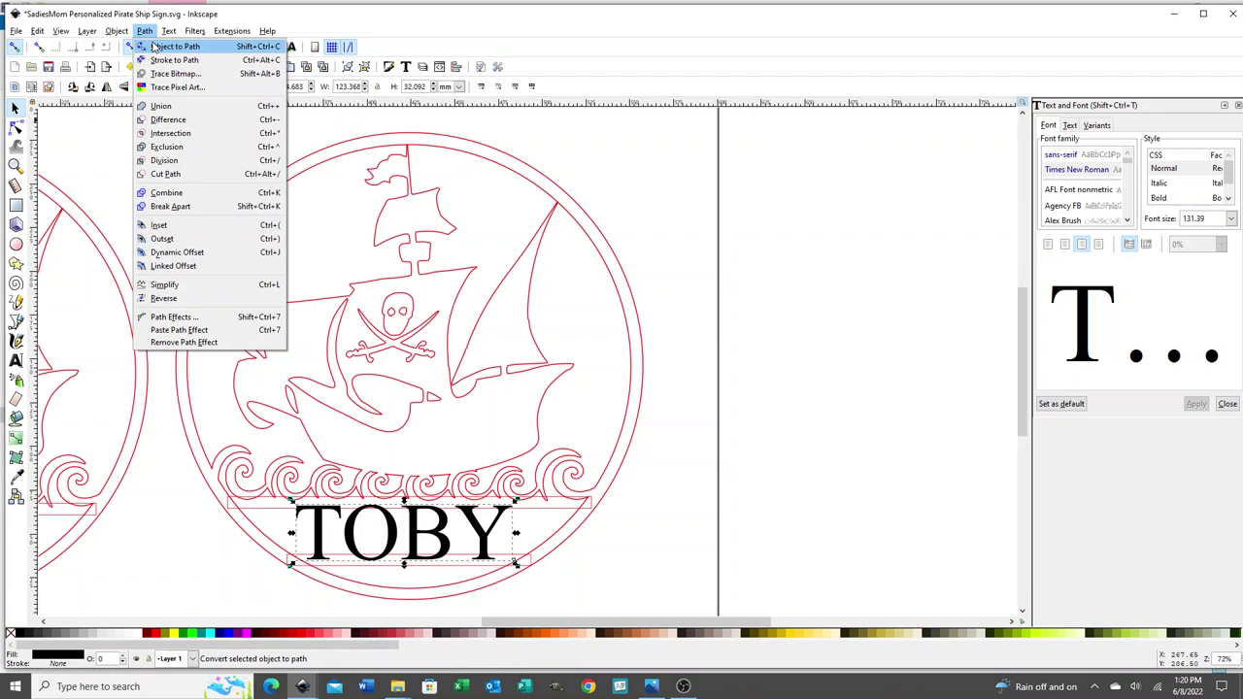
{"action": "left_click", "coordinate": [155, 46]}
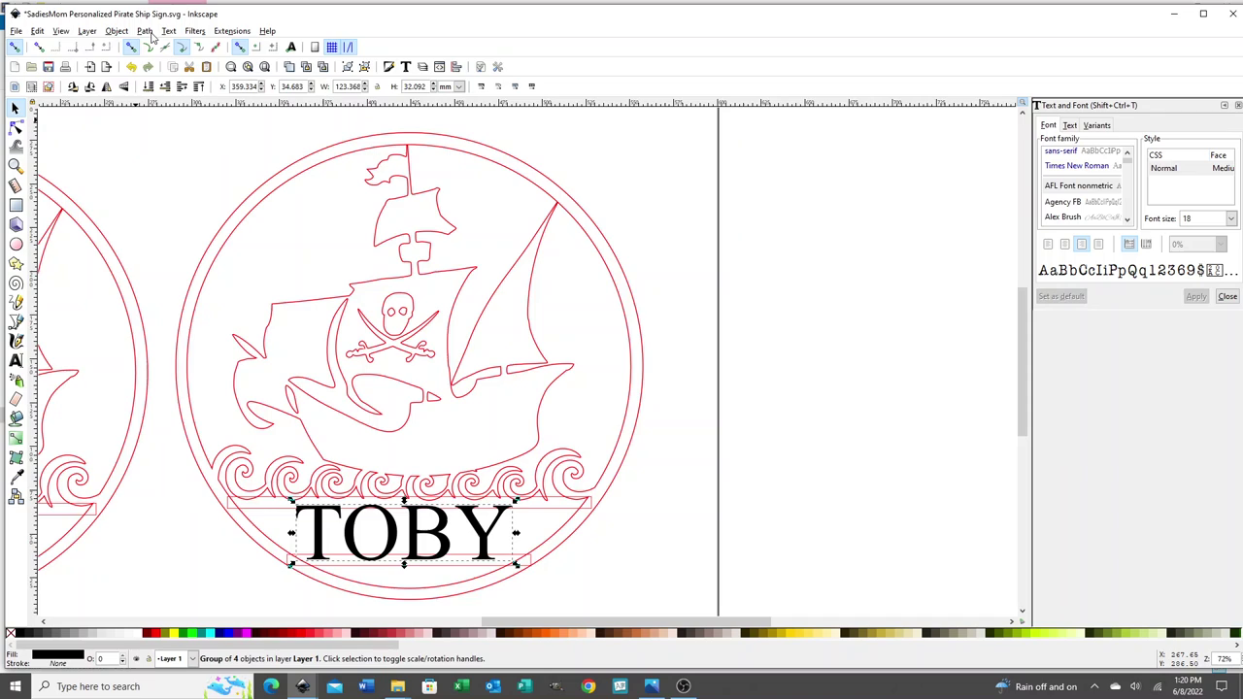
{"action": "left_click", "coordinate": [114, 31]}
{"action": "left_click", "coordinate": [136, 139]}
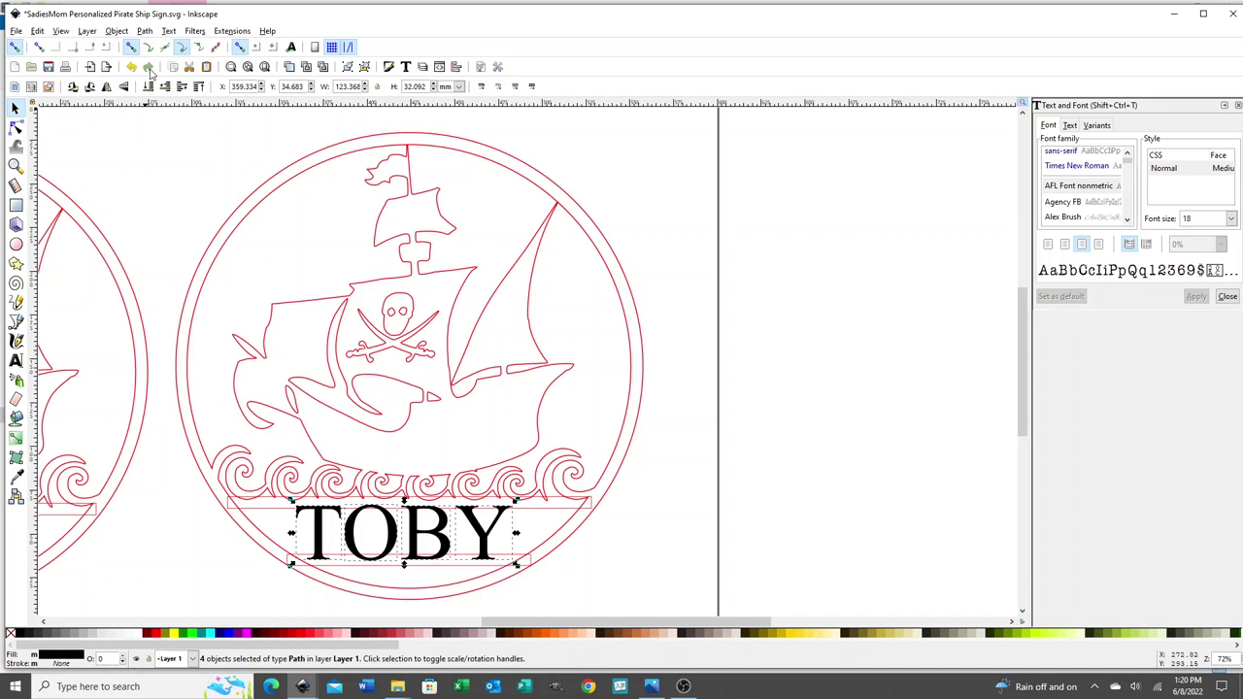
- Outset the TOBY letter paths repeatedly to about 124.038 mm by 32.713 mm
{"action": "left_click", "coordinate": [144, 31]}
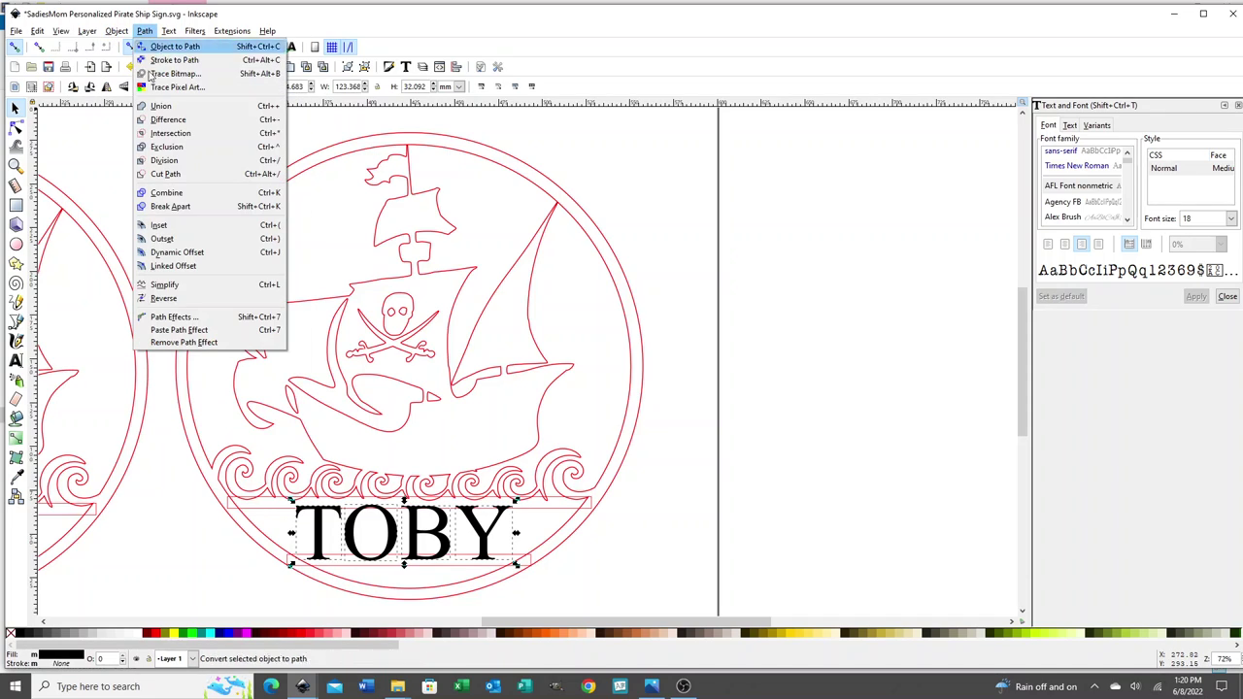
{"action": "left_click", "coordinate": [161, 238]}
{"action": "left_click", "coordinate": [144, 30]}
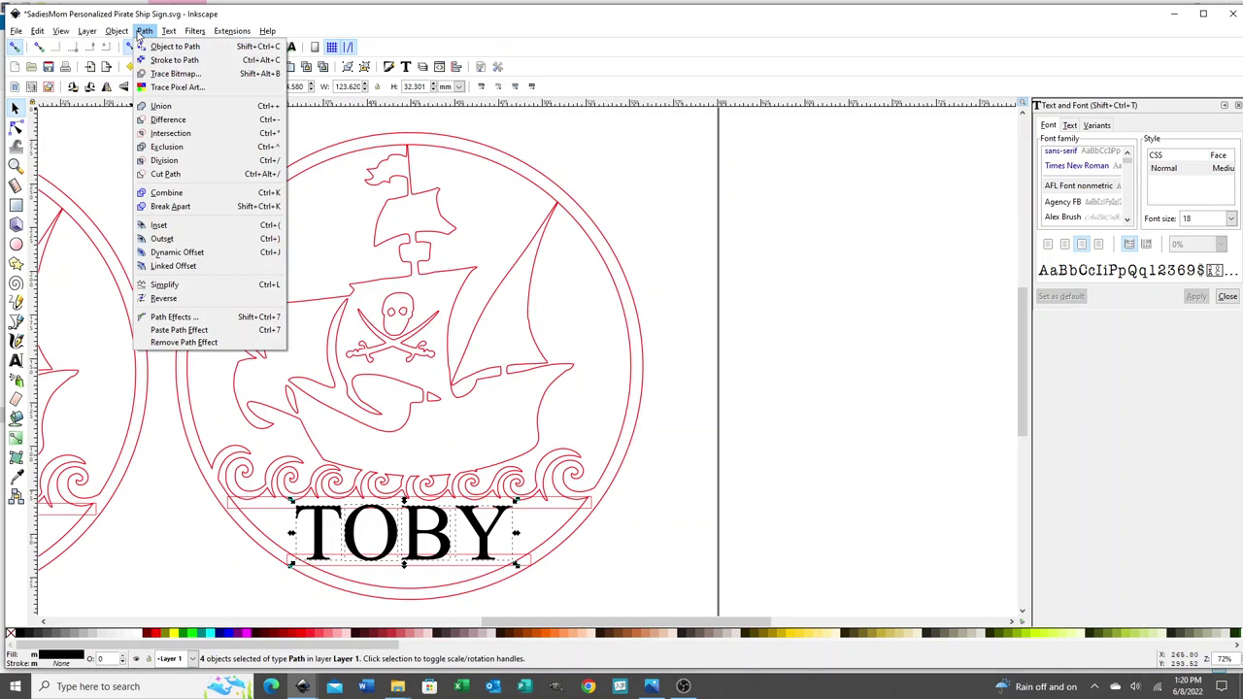
{"action": "left_click", "coordinate": [161, 238]}
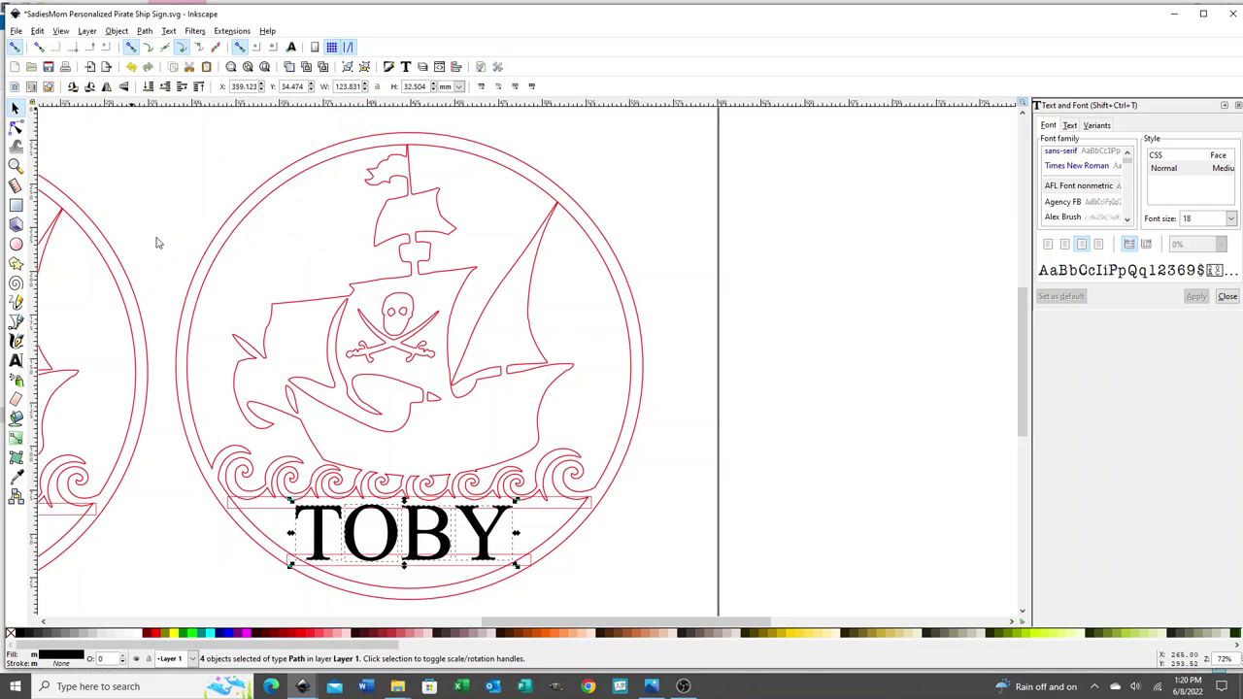
{"action": "left_click", "coordinate": [143, 31]}
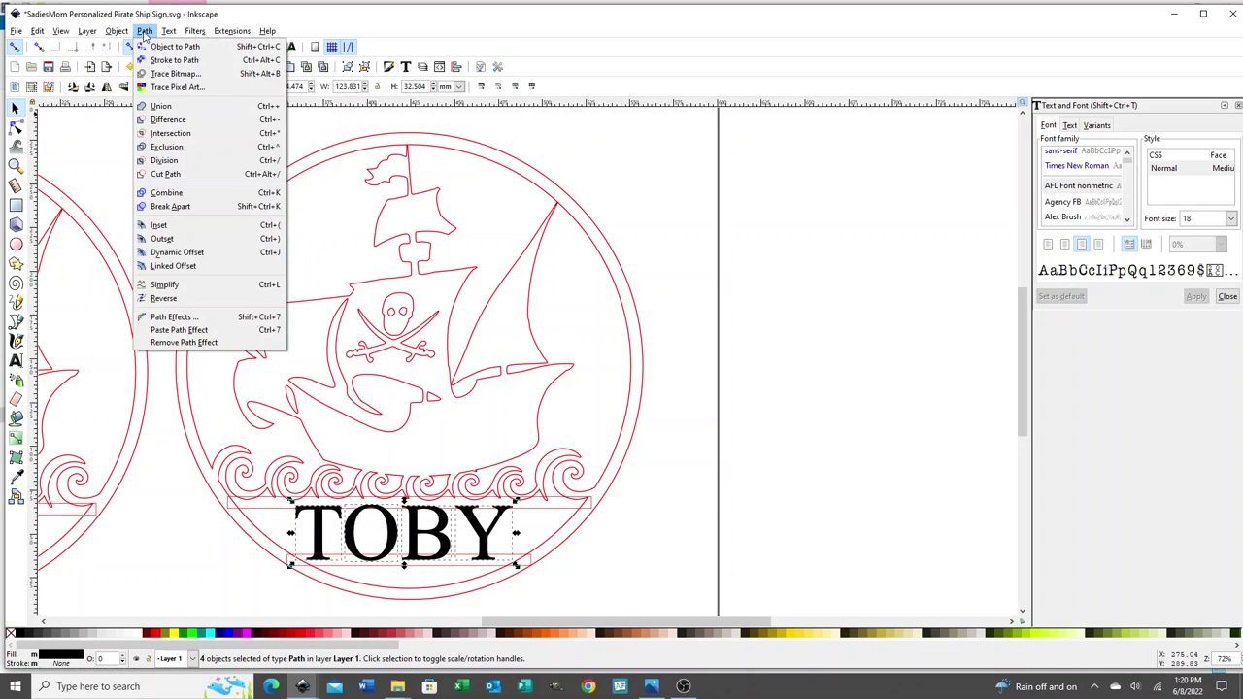
{"action": "left_click", "coordinate": [160, 238]}
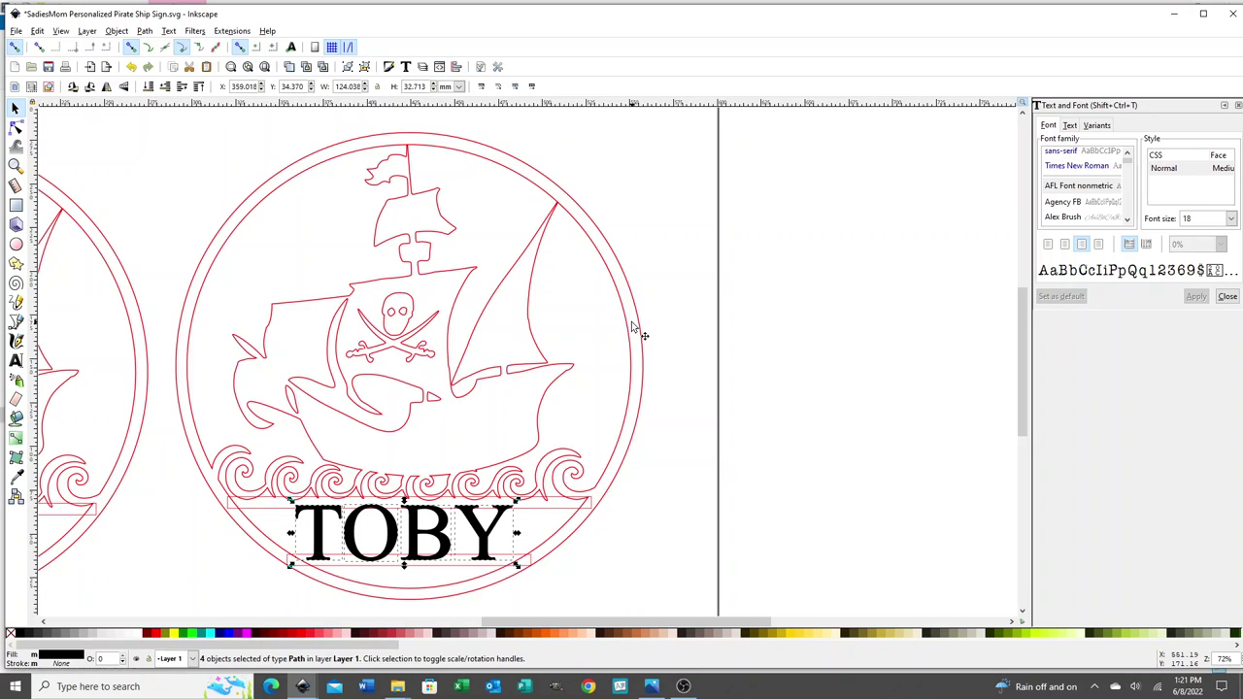
- Combine the TOBY letters into one path, shrink it to 117.753 mm wide, and add the banner strip
{"action": "left_click", "coordinate": [145, 31]}
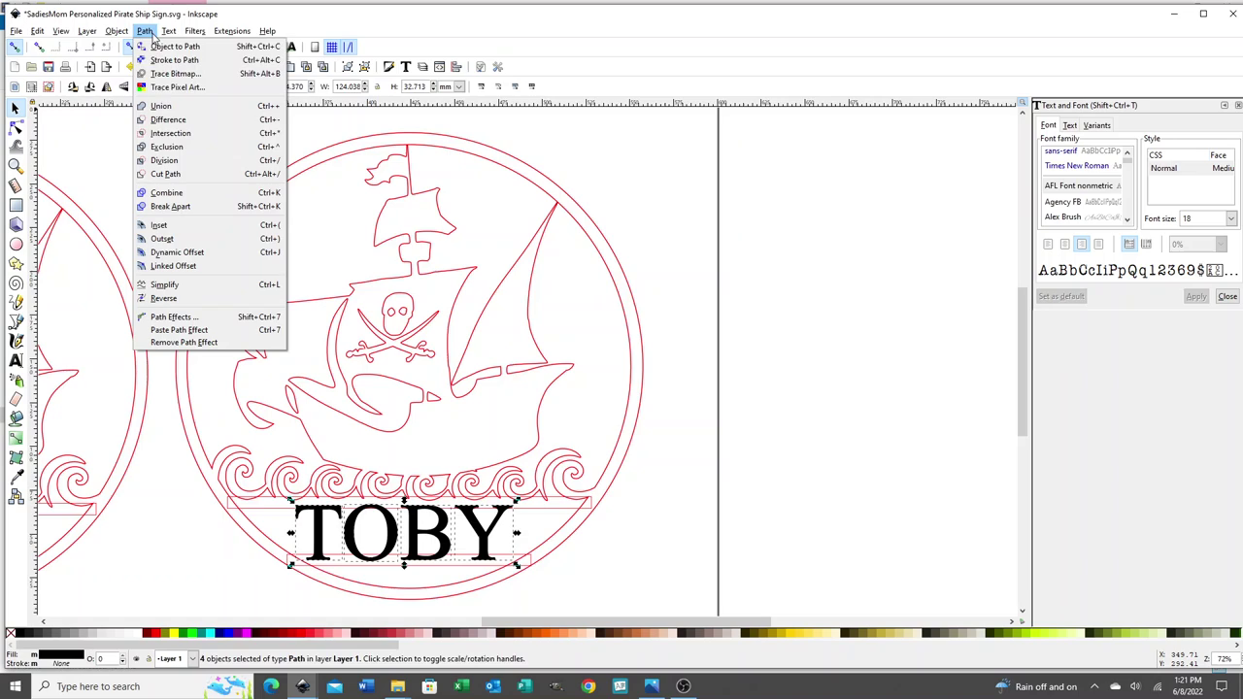
{"action": "left_click", "coordinate": [166, 193]}
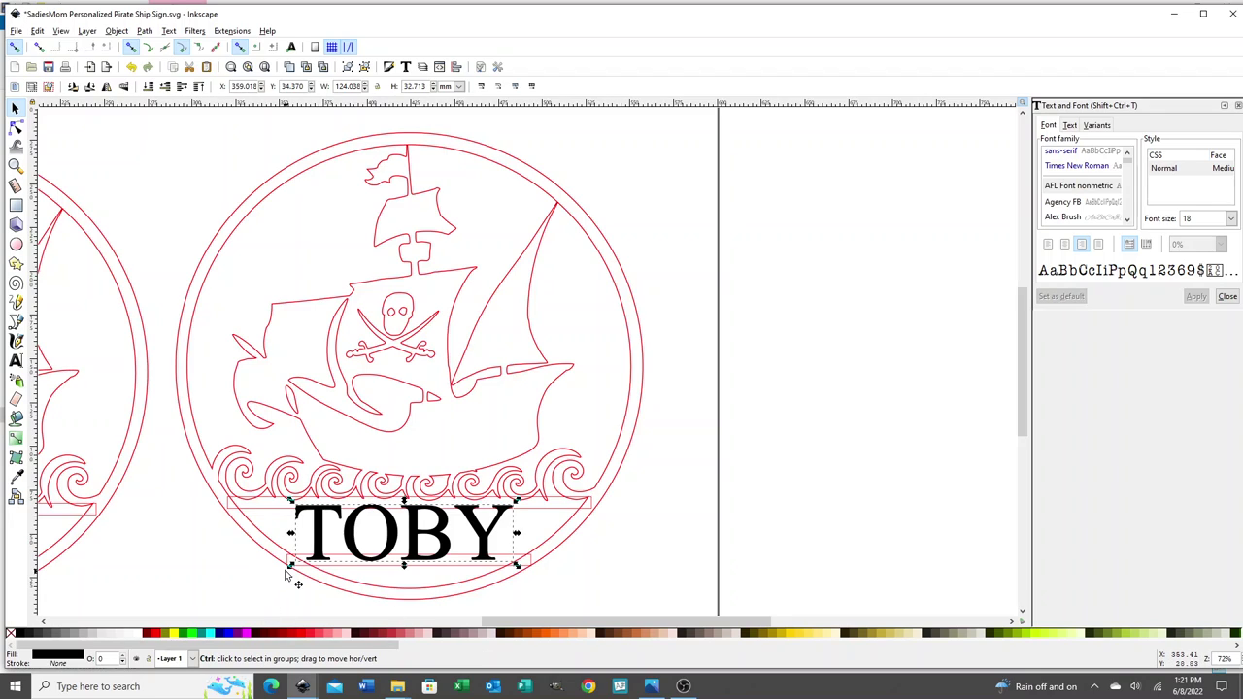
{"action": "left_click_drag", "start_coordinate": [290, 567], "coordinate": [302, 573]}
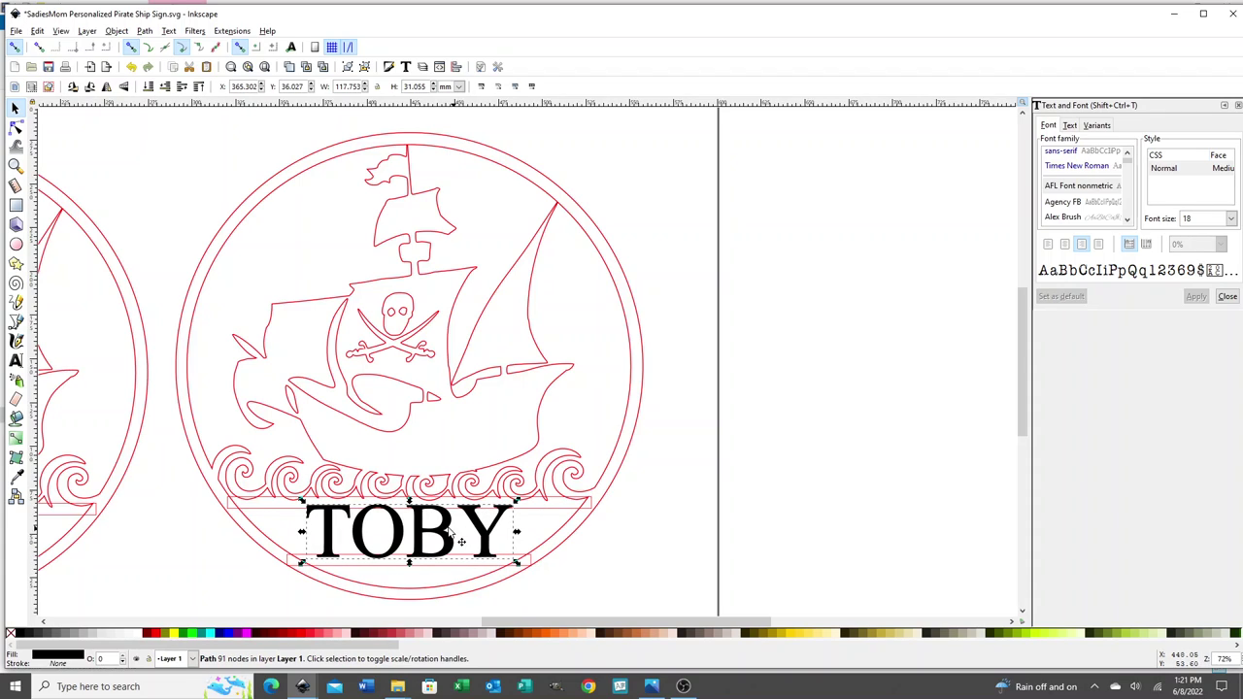
{"action": "left_click", "coordinate": [419, 571], "text": "shift"}
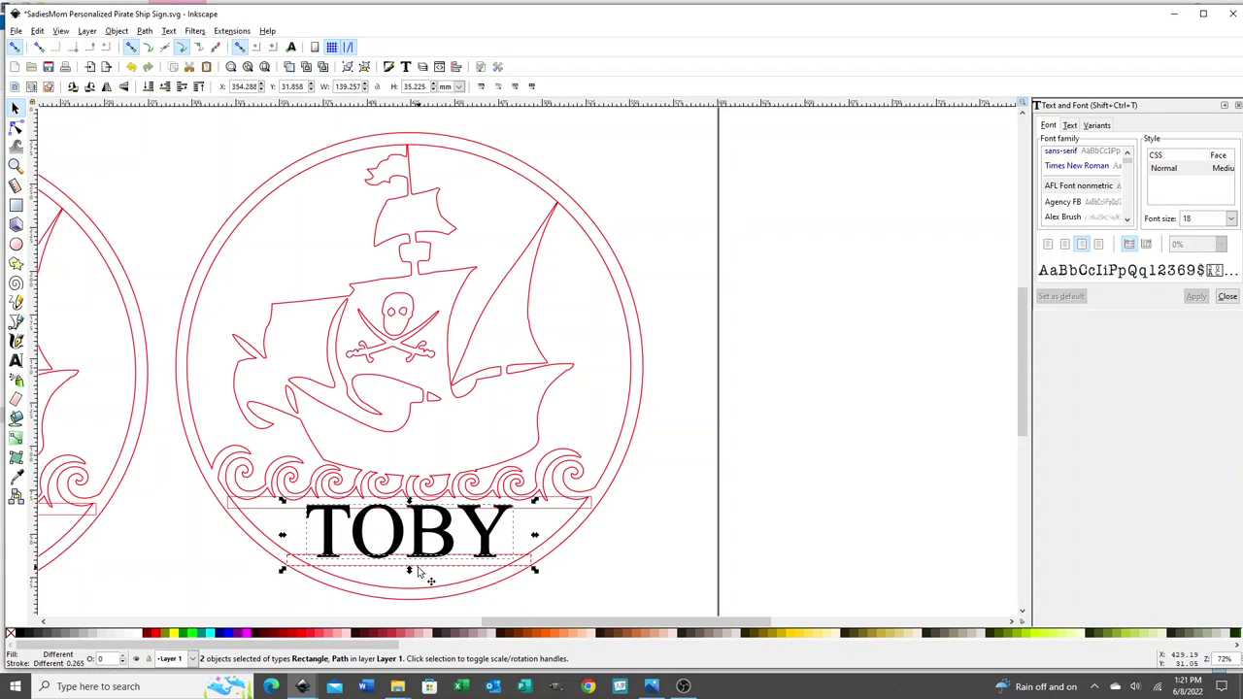
- Centre TOBY horizontally on the wave band and banner with Align and Distribute, then add the outer circle
{"action": "left_click", "coordinate": [549, 506], "text": "shift"}
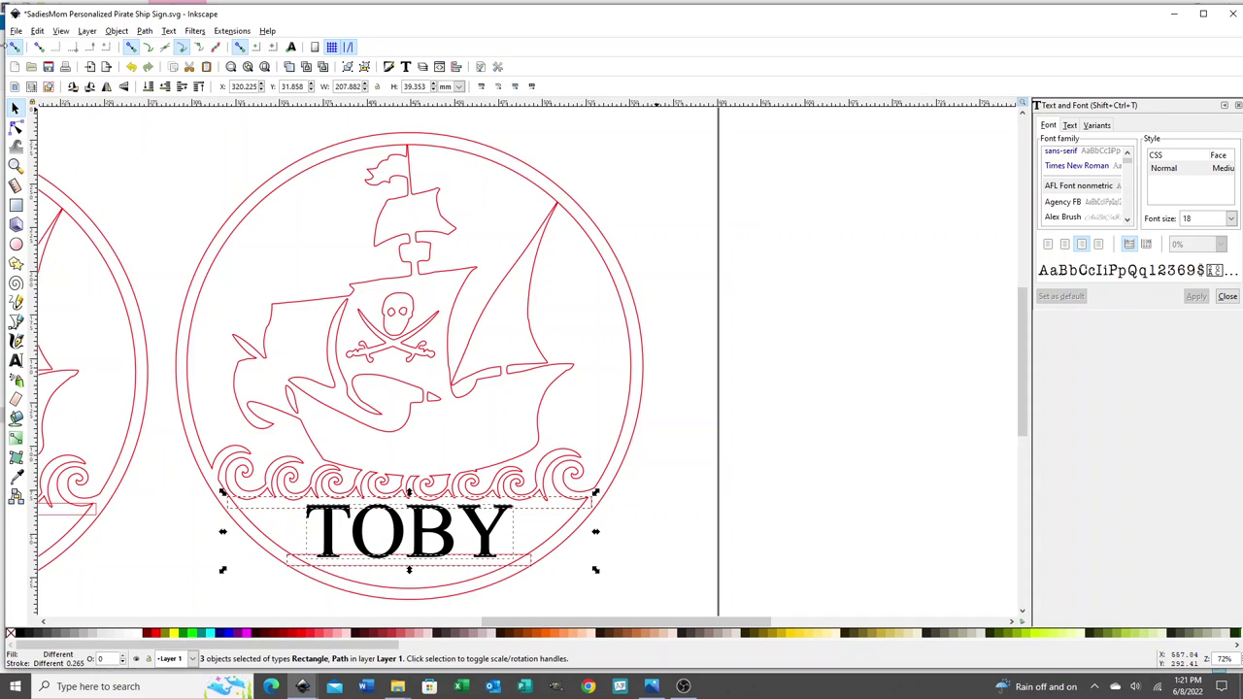
{"action": "left_click", "coordinate": [117, 30]}
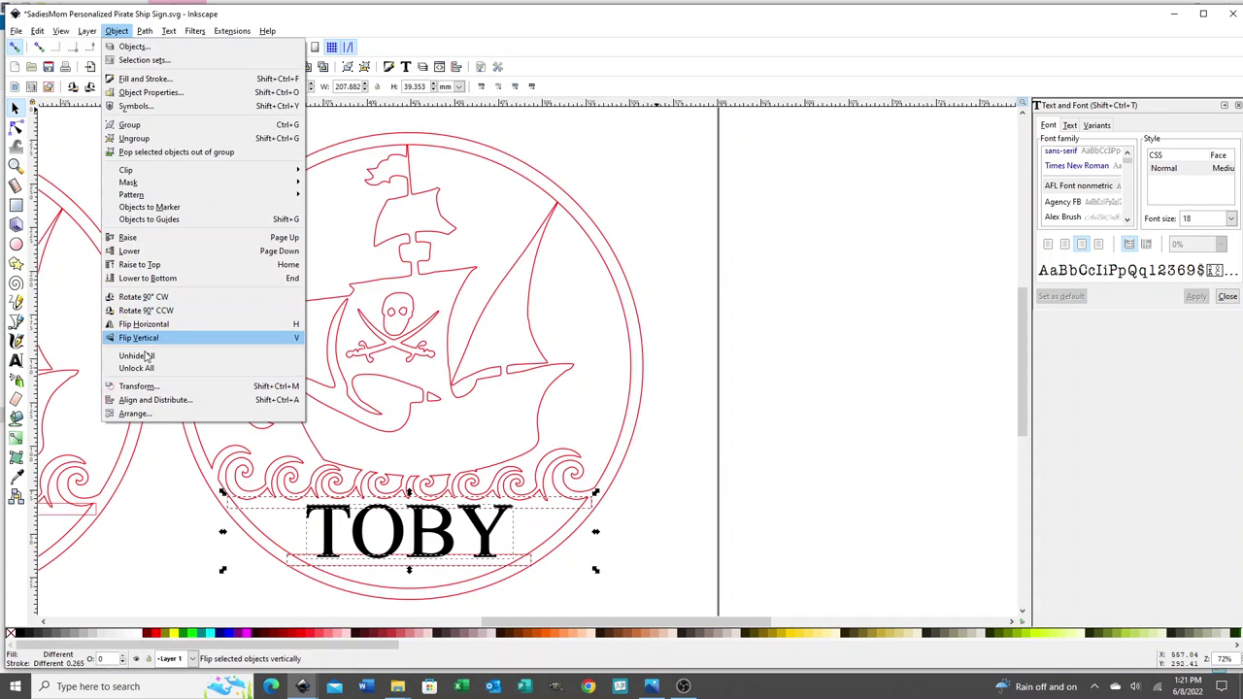
{"action": "left_click", "coordinate": [154, 399]}
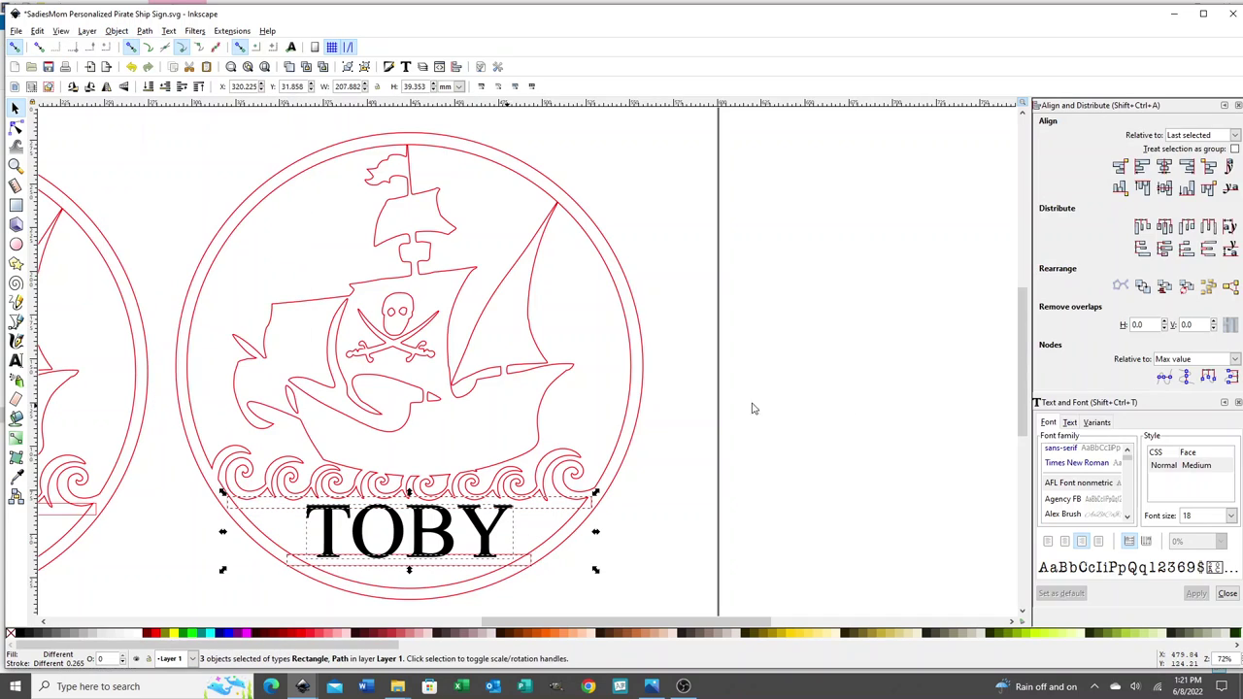
{"action": "left_click", "coordinate": [1164, 167]}
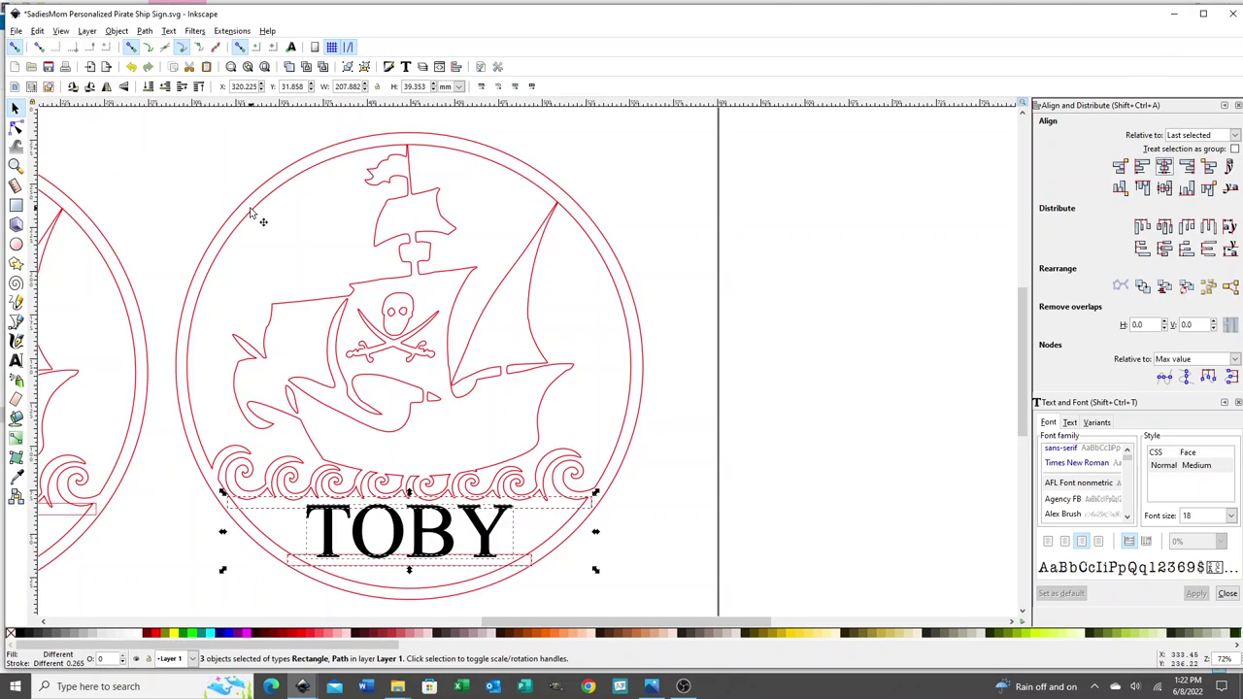
{"action": "left_click", "coordinate": [335, 153], "text": "shift"}
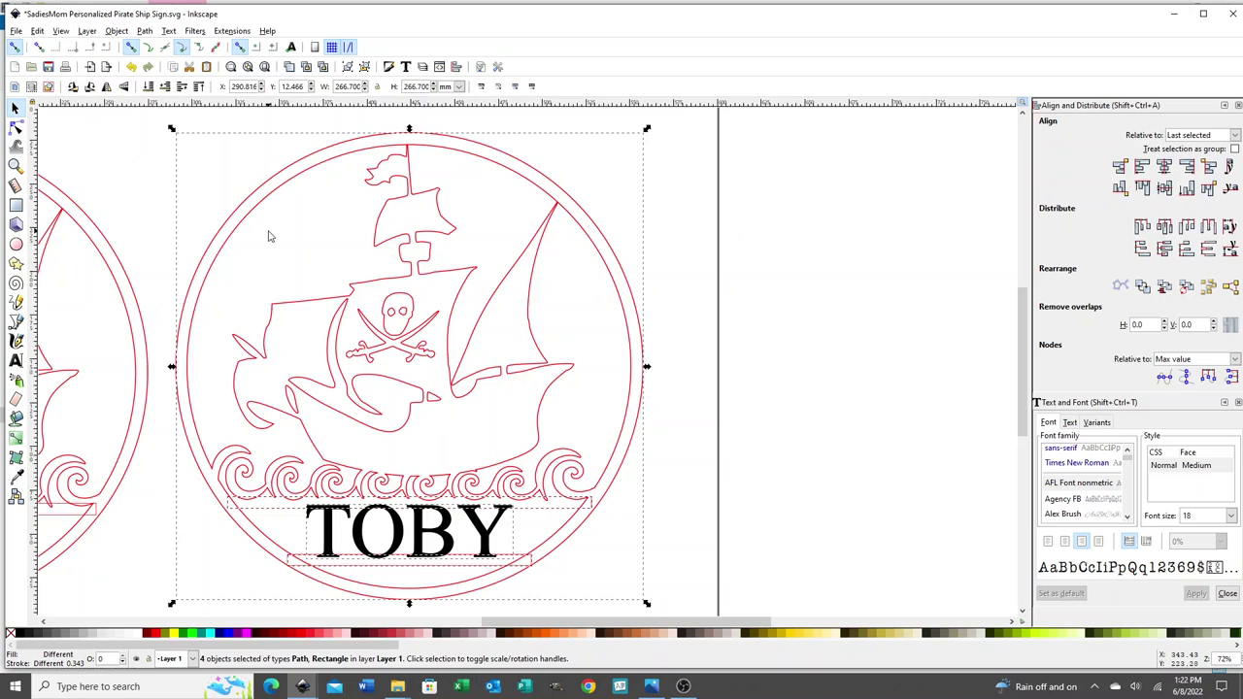
- Duplicate the TOBY path and move the copy to the right, clear of the circle
{"action": "left_click", "coordinate": [652, 272]}
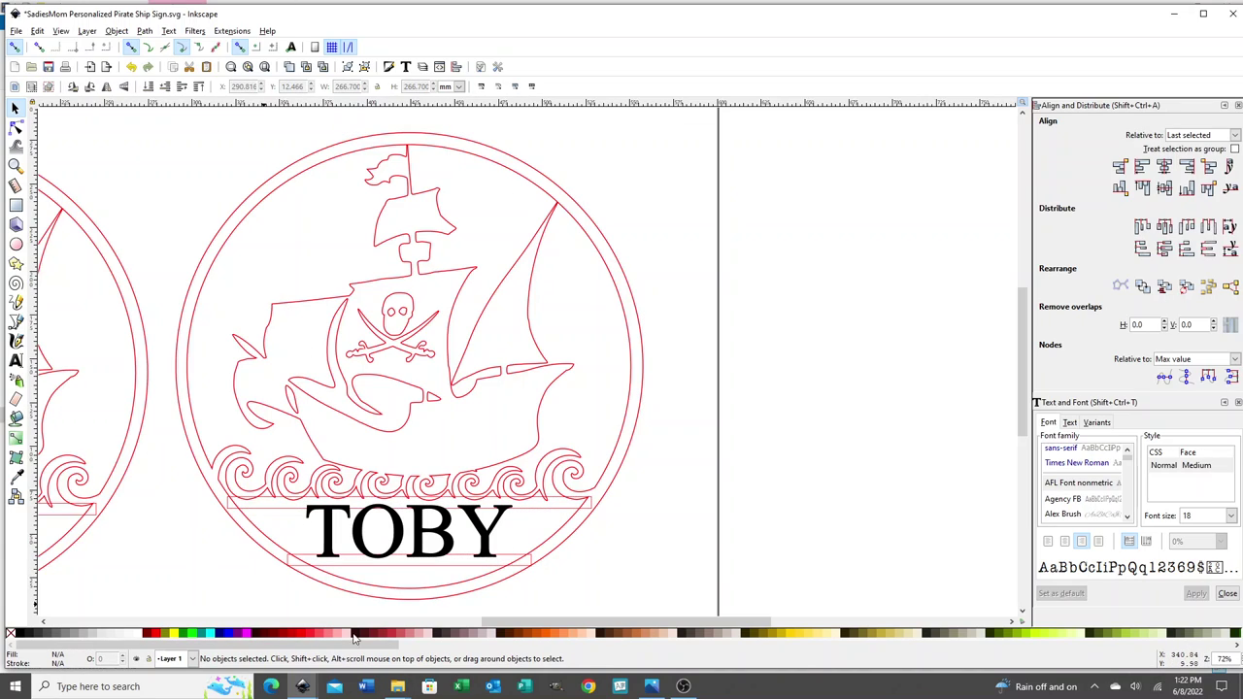
{"action": "left_click", "coordinate": [446, 544]}
{"action": "right_click", "coordinate": [446, 544]}
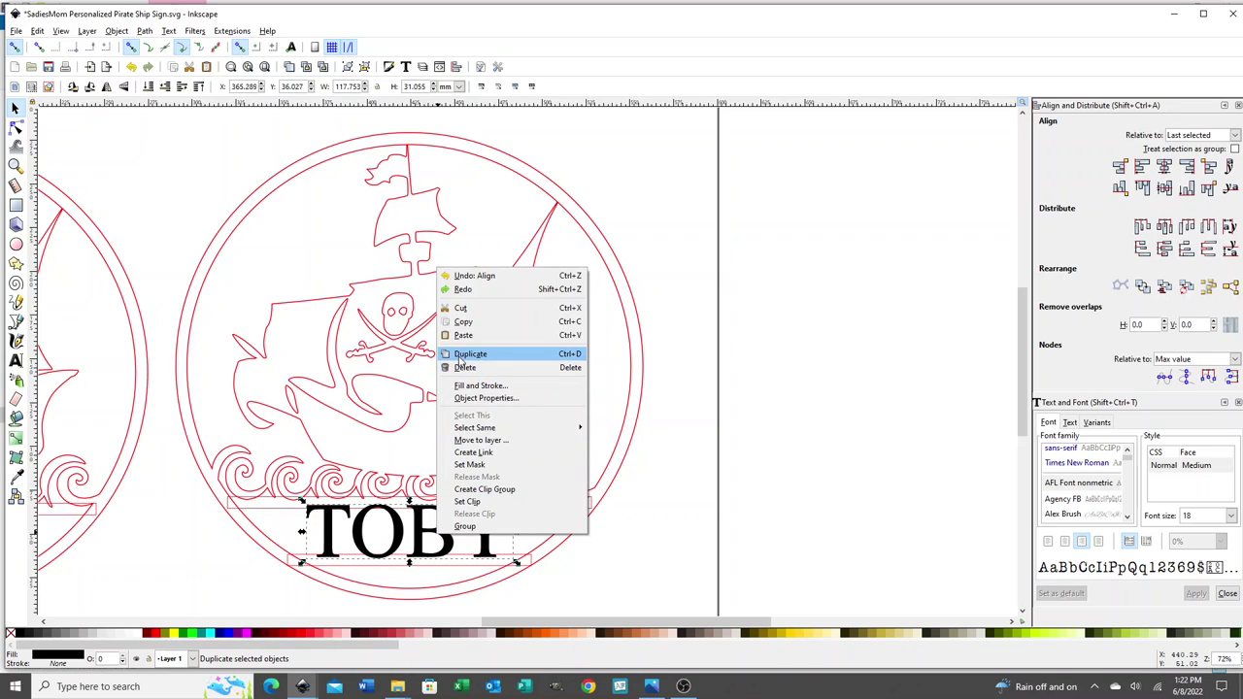
{"action": "left_click", "coordinate": [463, 357]}
{"action": "left_click_drag", "start_coordinate": [453, 540], "coordinate": [709, 545]}
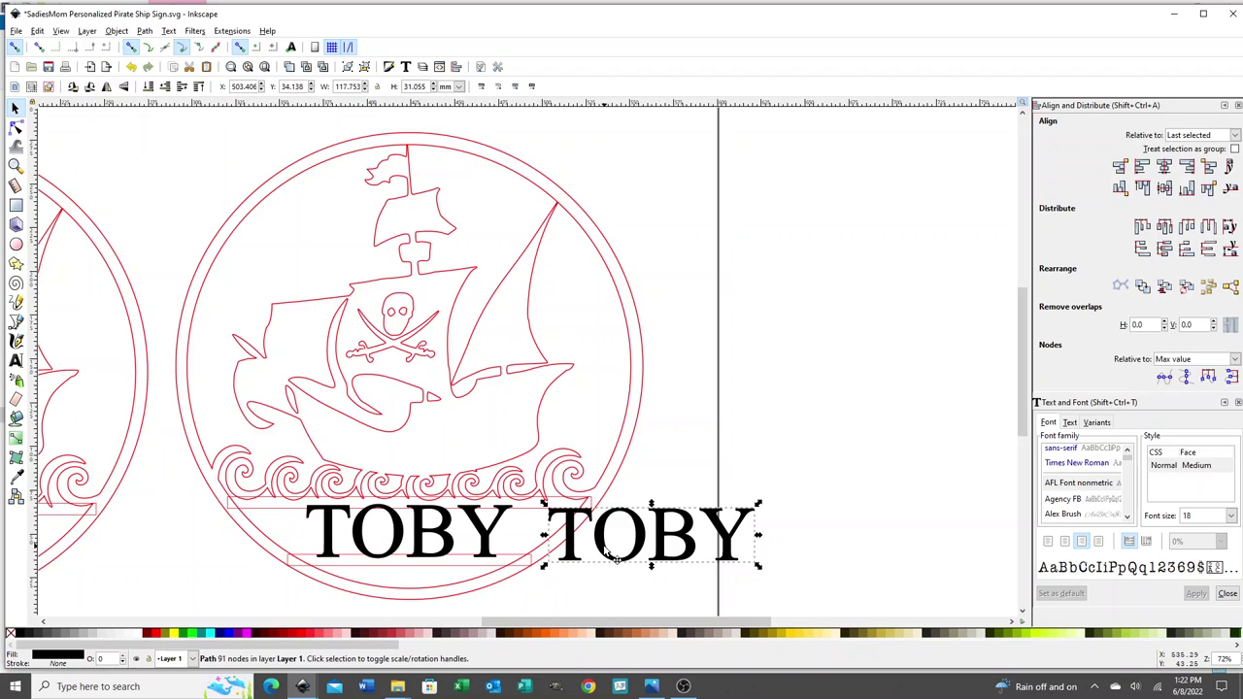
{"action": "left_click_drag", "start_coordinate": [606, 549], "coordinate": [680, 530]}
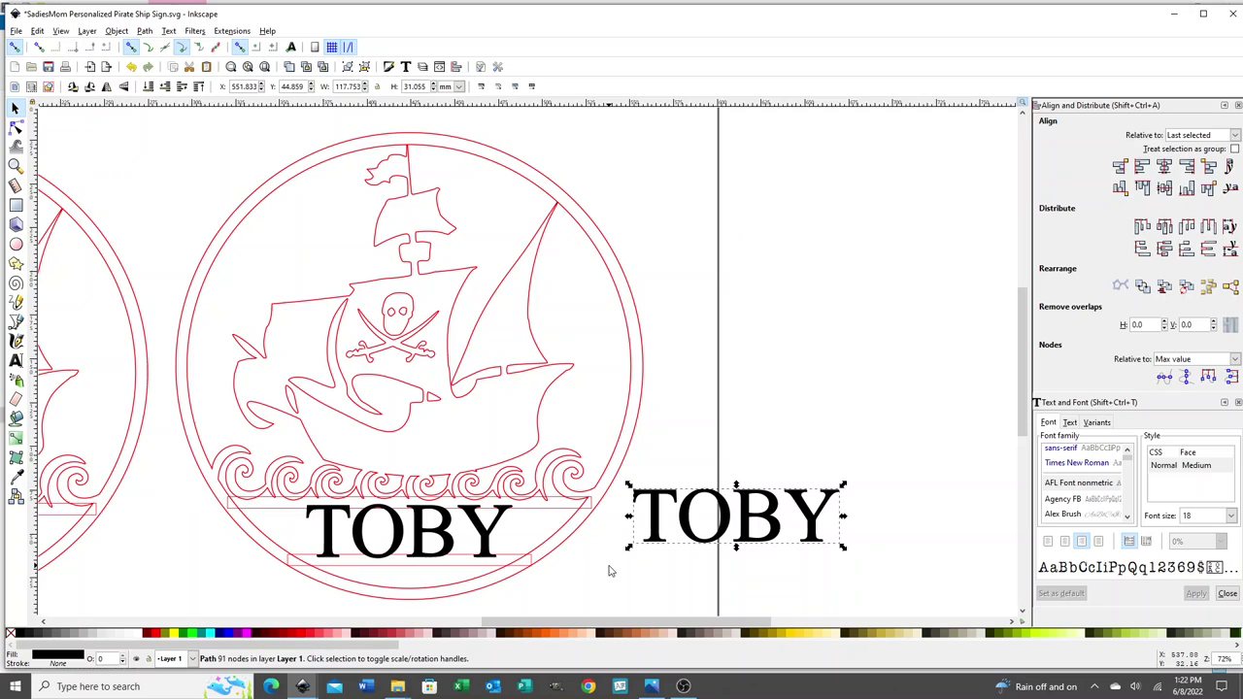
- Give the TOBY copy no fill and a Navy (#000080) stroke
{"action": "left_click", "coordinate": [209, 636], "text": "shift"}
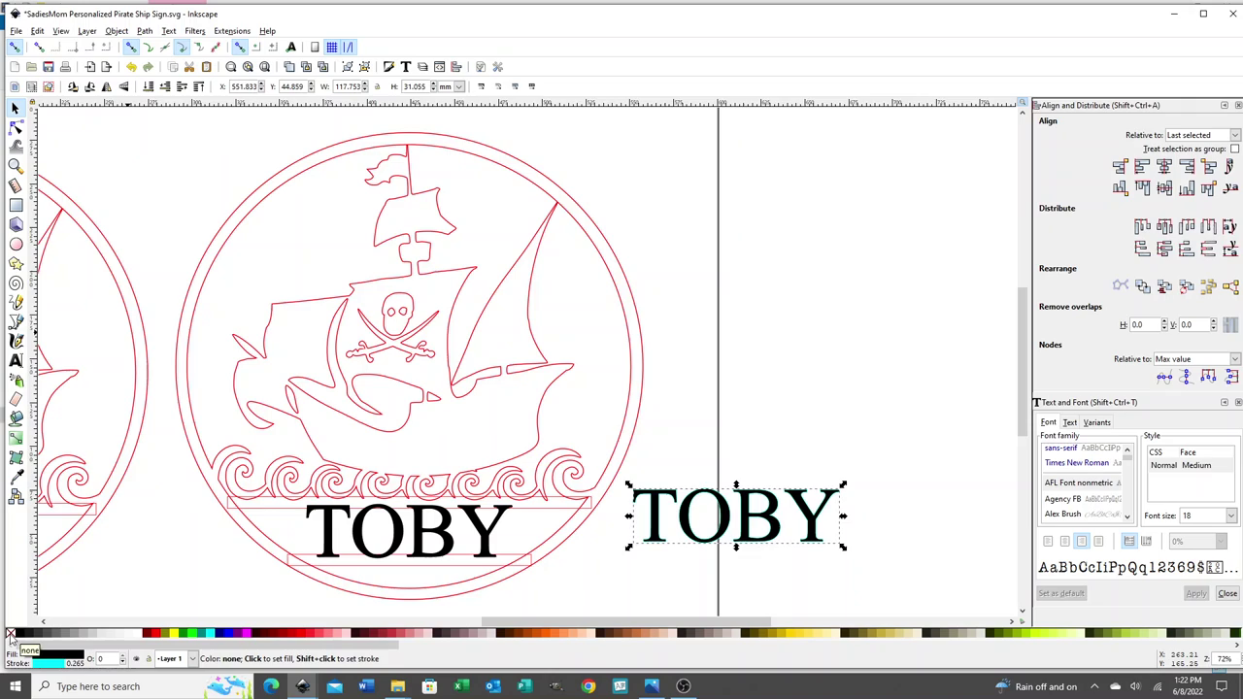
{"action": "left_click", "coordinate": [10, 635]}
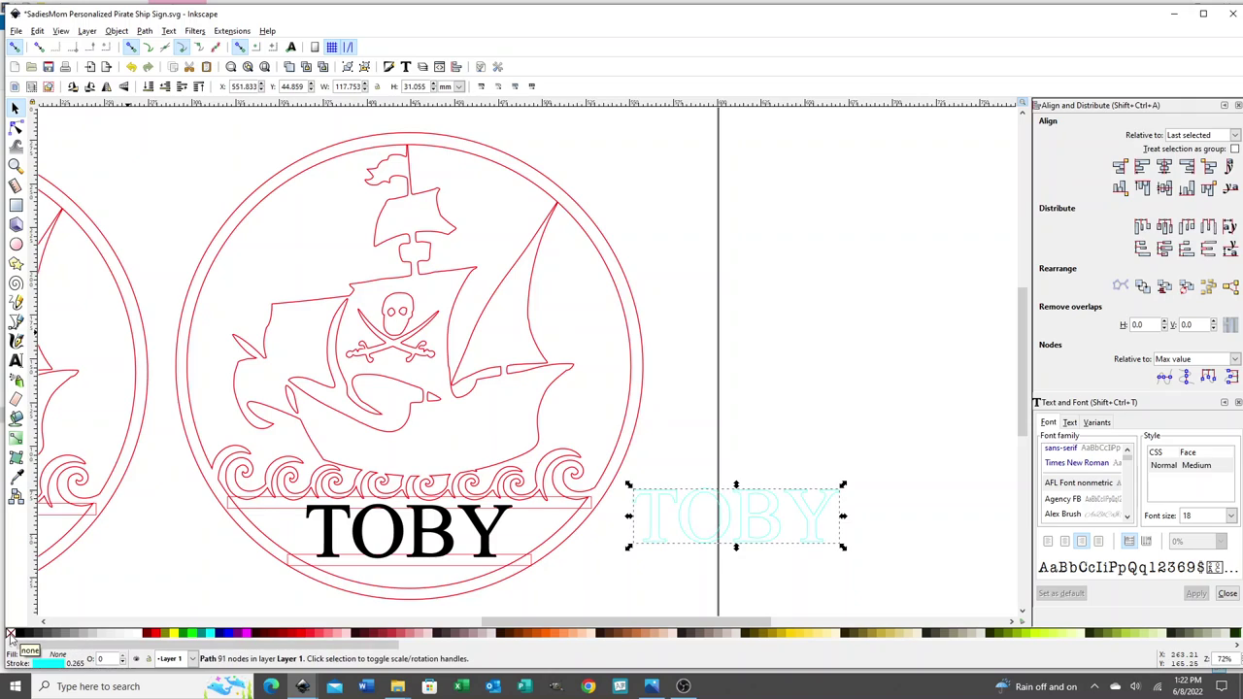
{"action": "left_click", "coordinate": [223, 636], "text": "shift"}
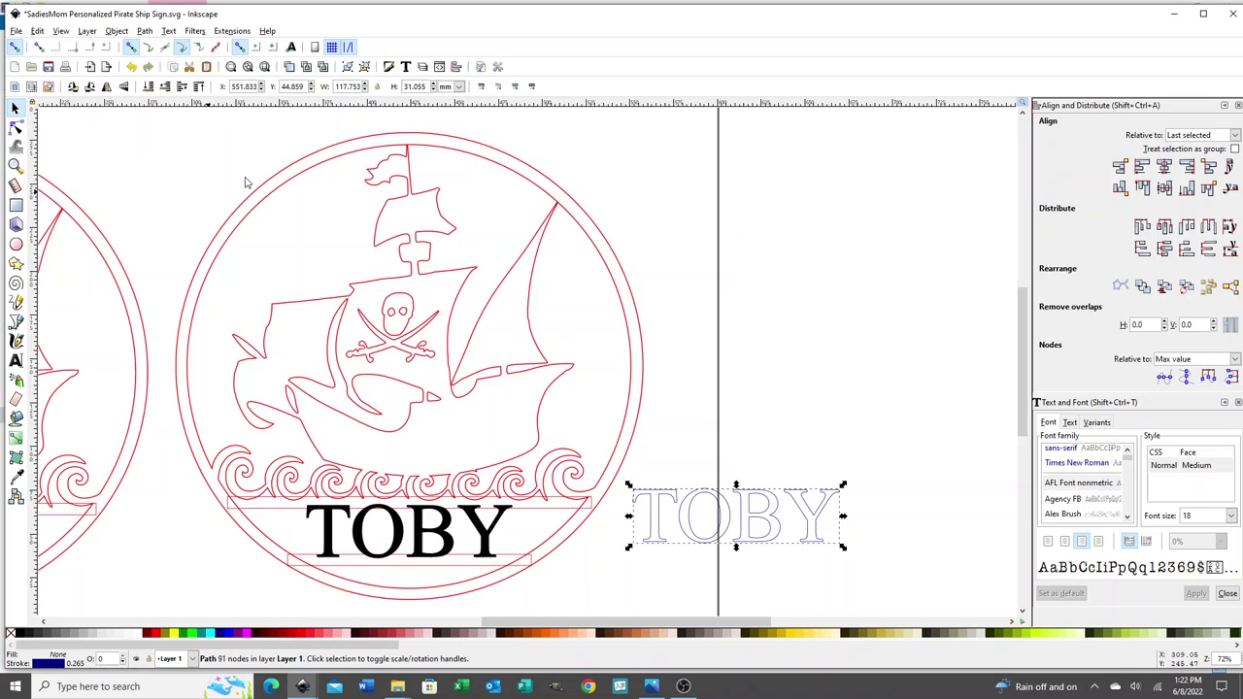
- Union the circle, ship, banners and TOBY into one 549-node outline path
{"action": "left_click_drag", "start_coordinate": [151, 124], "coordinate": [664, 608]}
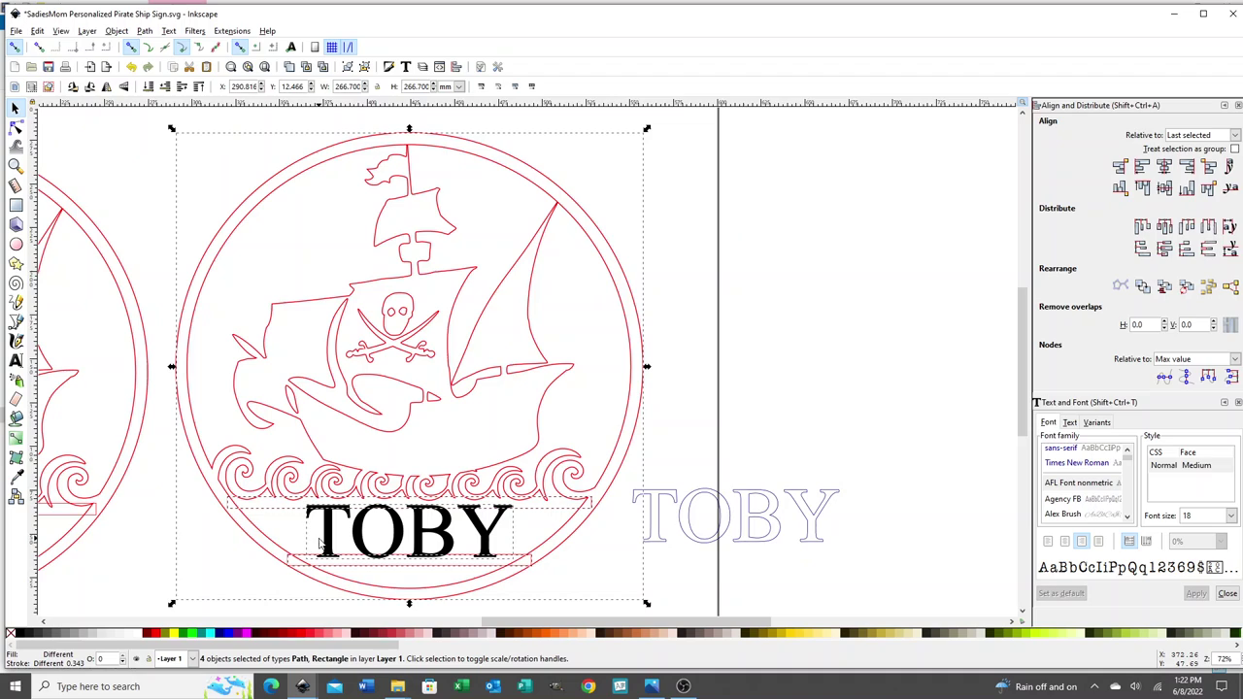
{"action": "left_click", "coordinate": [145, 31]}
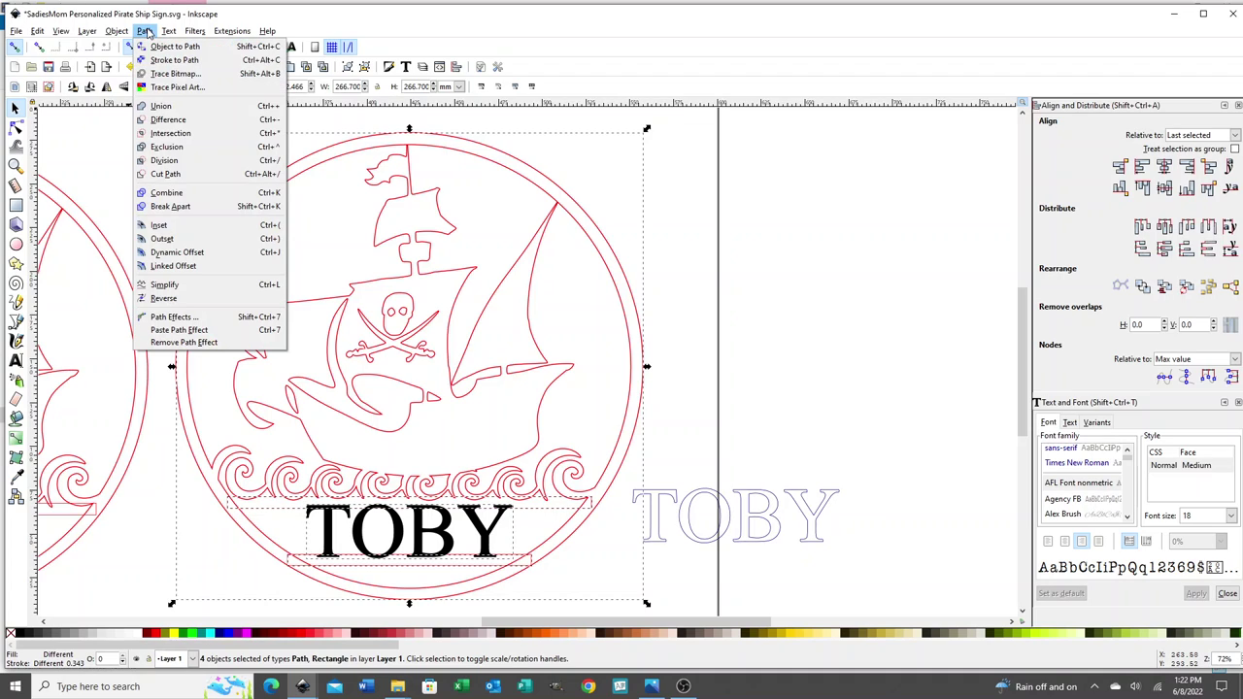
{"action": "left_click", "coordinate": [158, 106]}
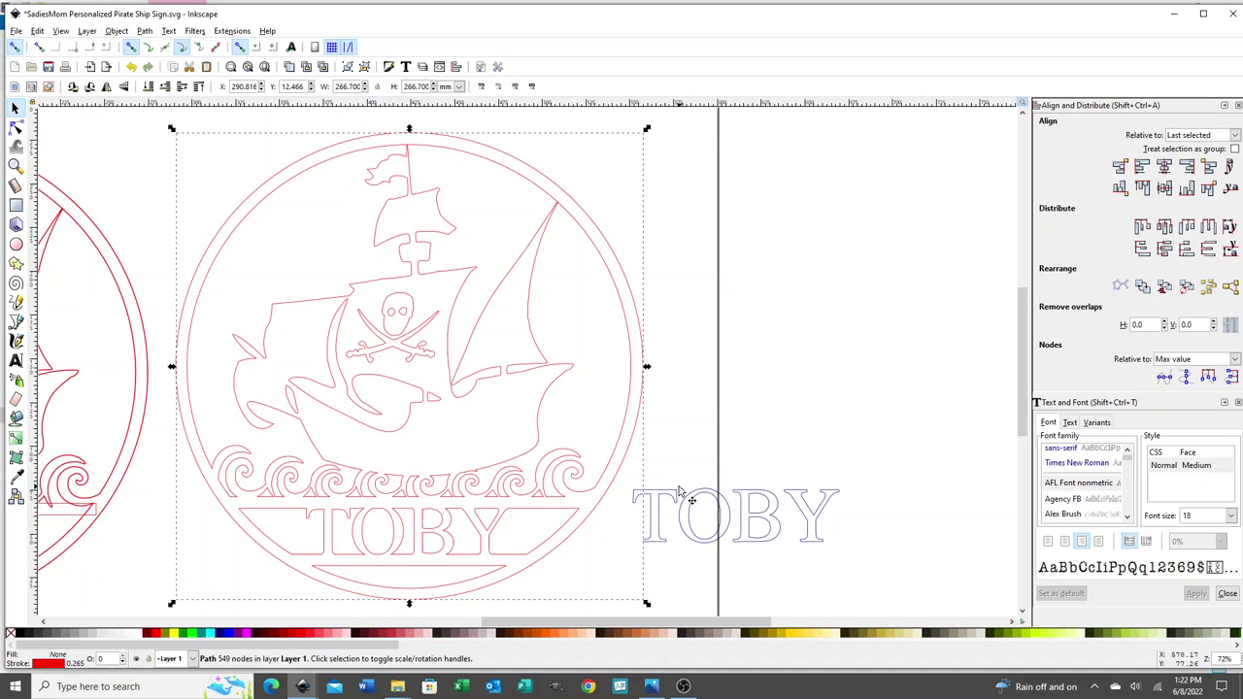
- Place the navy TOBY outline over the cut lettering in the lower banner, then deselect
{"action": "left_click_drag", "start_coordinate": [687, 499], "coordinate": [356, 515]}
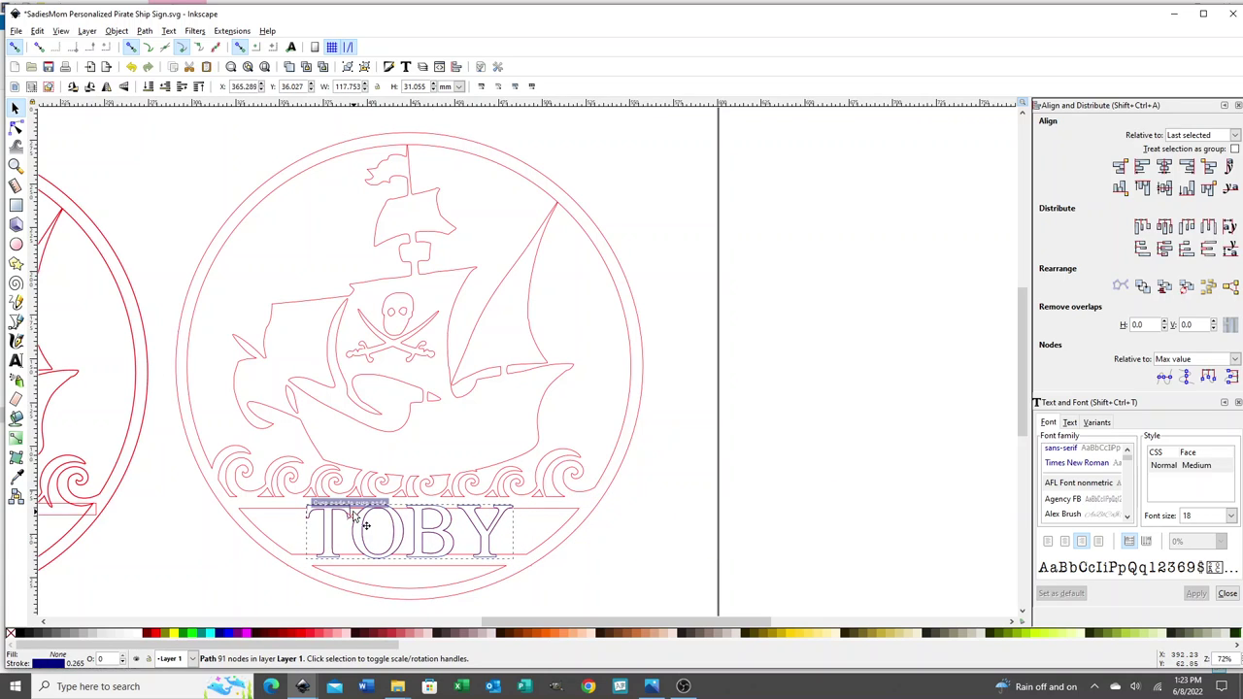
{"action": "left_click", "coordinate": [679, 453]}
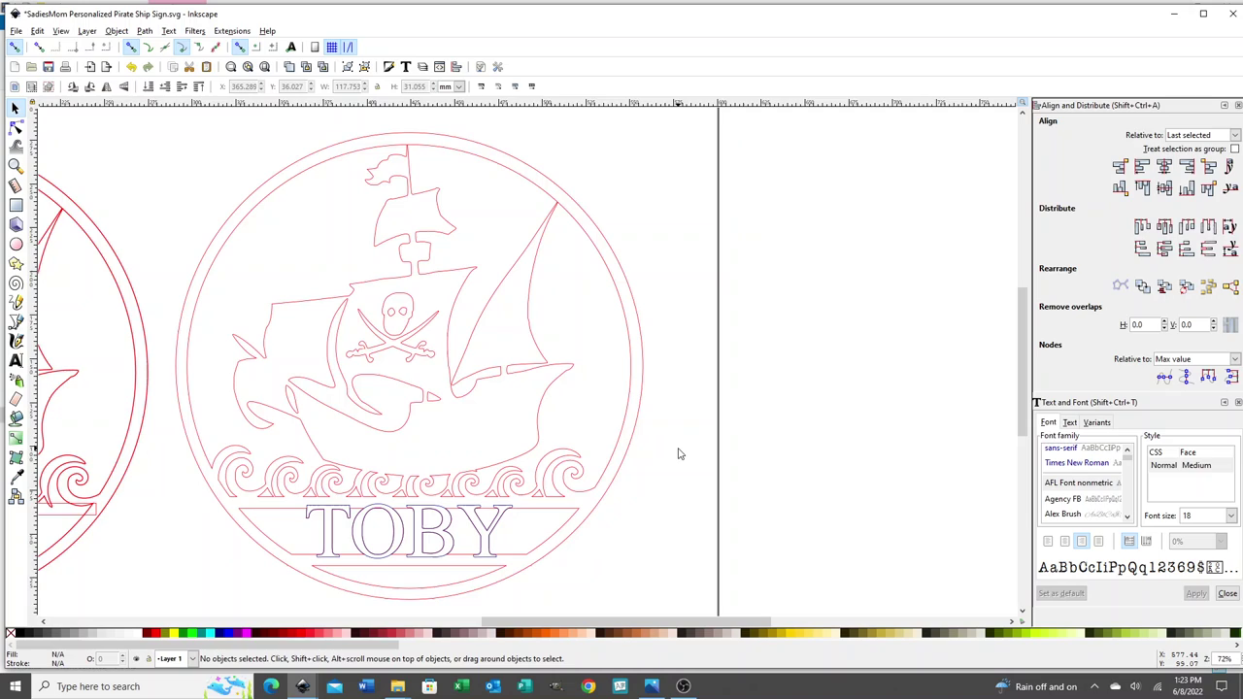